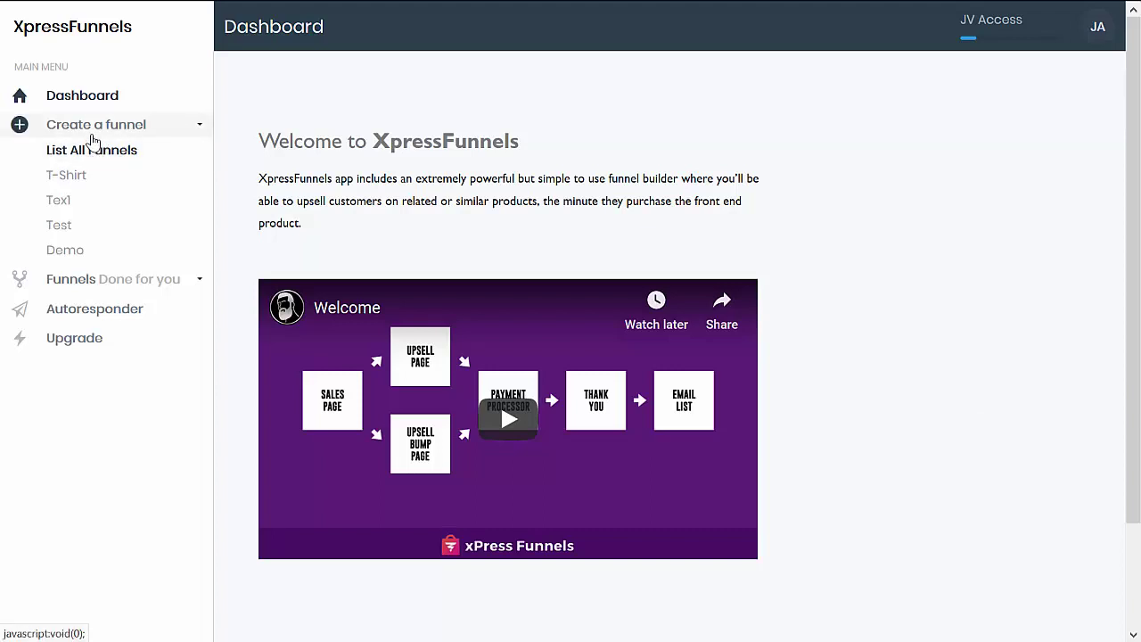
From the funnel list, create a new funnel named 'Test 1'.
click(92, 135)
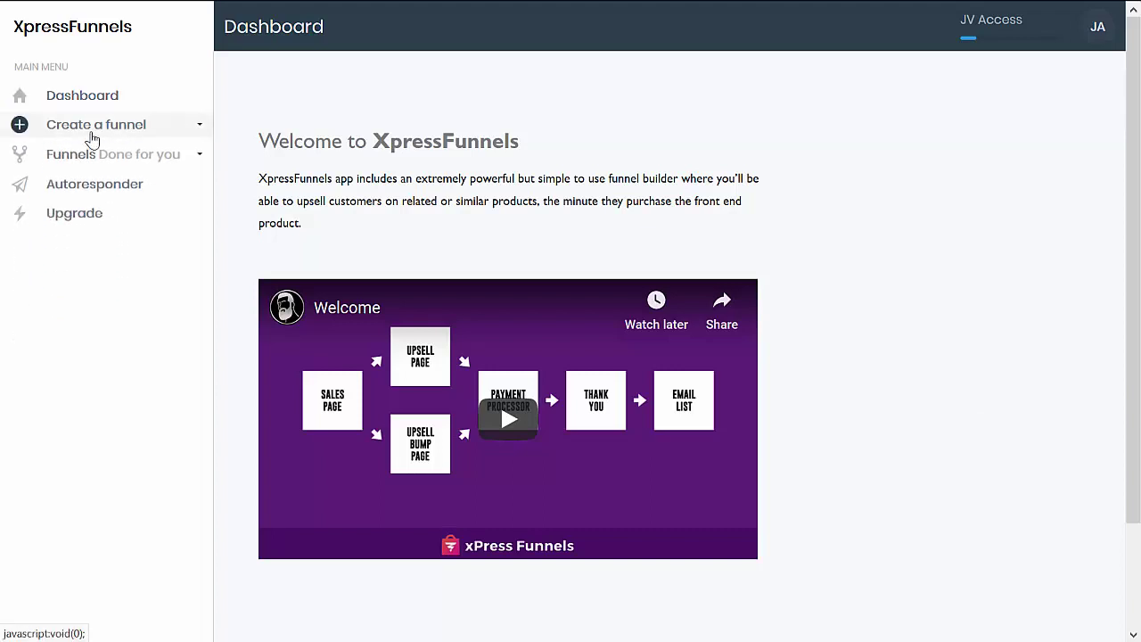
click(92, 136)
click(70, 154)
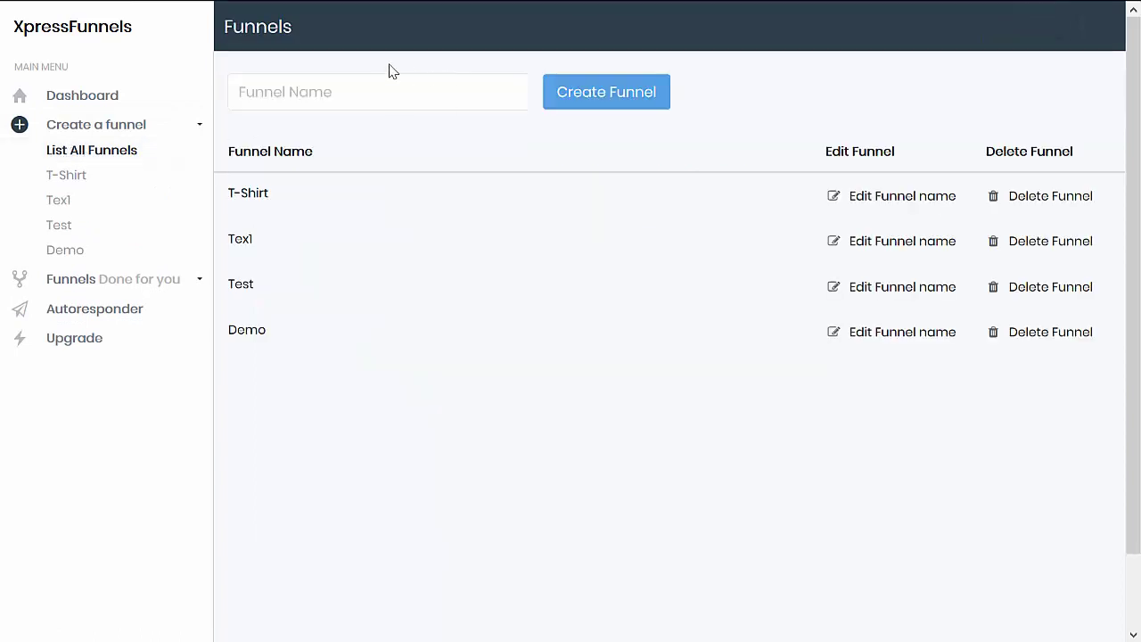
click(380, 92)
text(T)
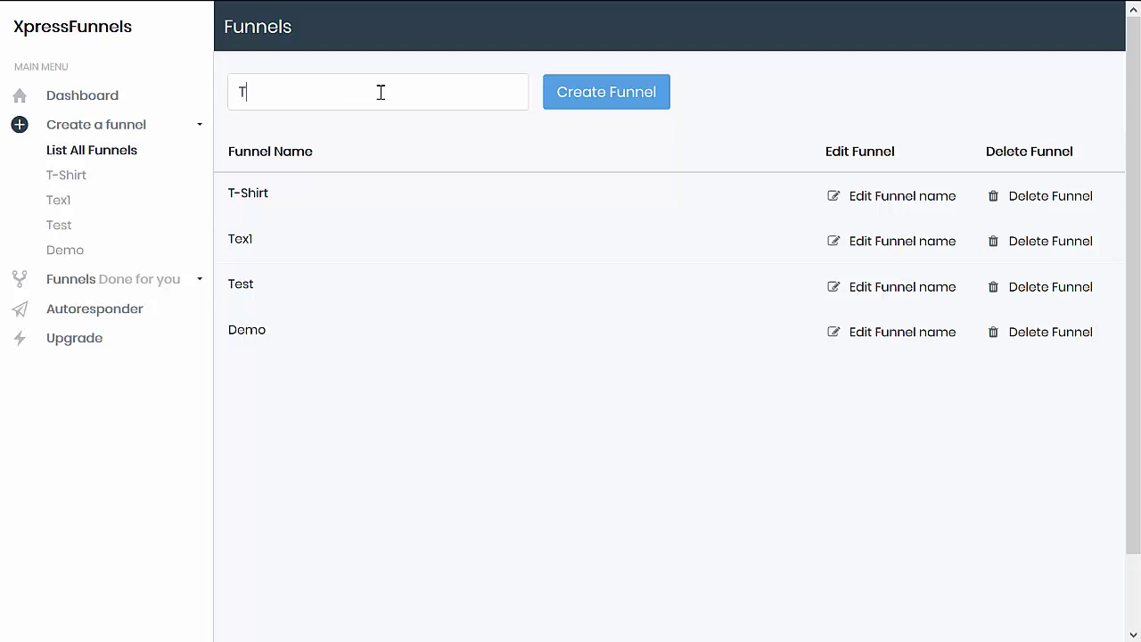
text(est 1)
click(635, 104)
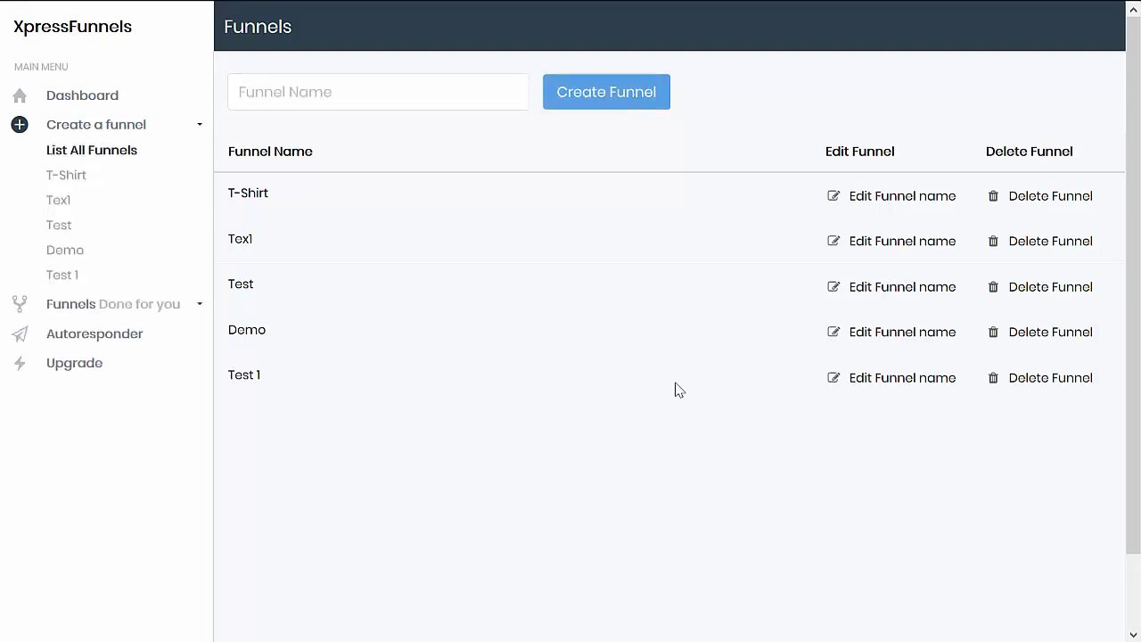
Open the Test 1 funnel and show its Sales Offer page templates.
click(245, 383)
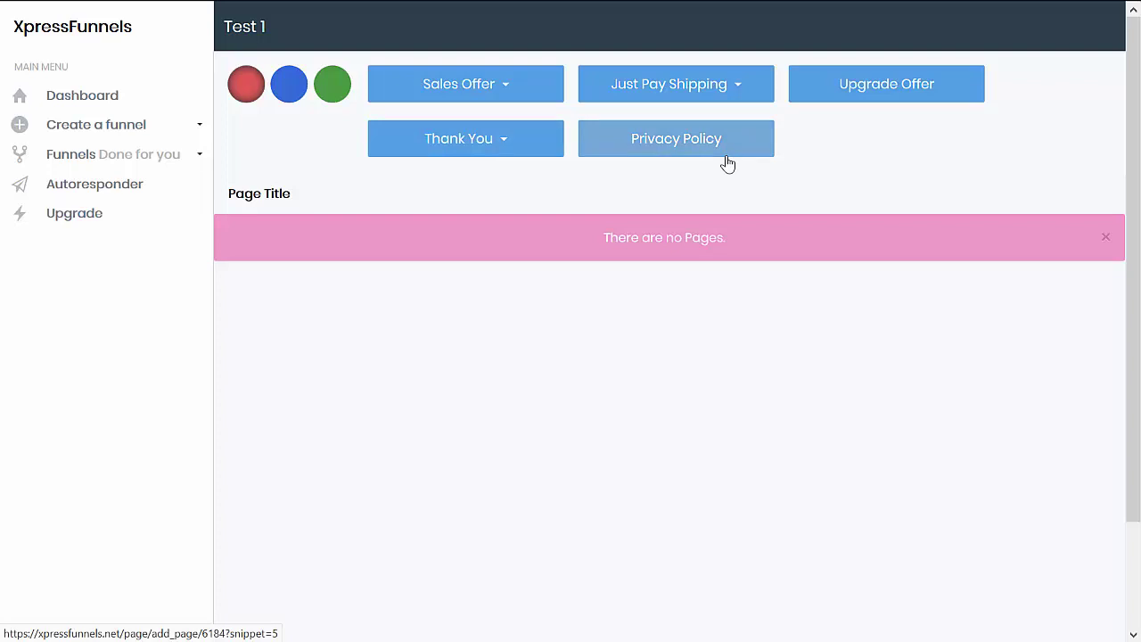
click(516, 96)
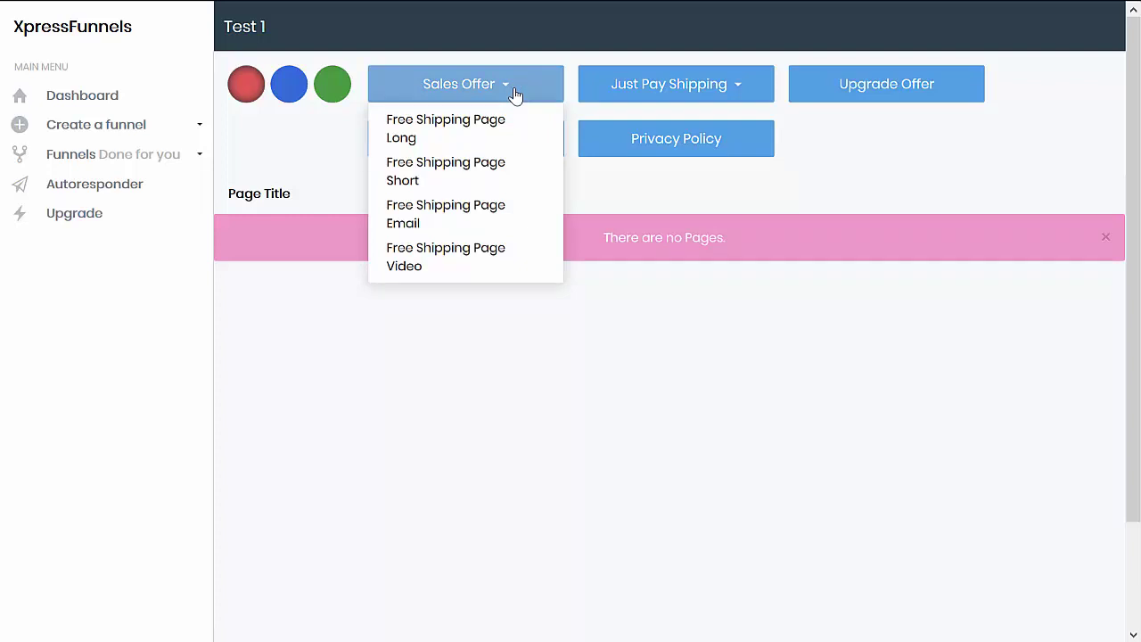
Load the Free Shipping Page Long template and scroll through its content.
click(473, 127)
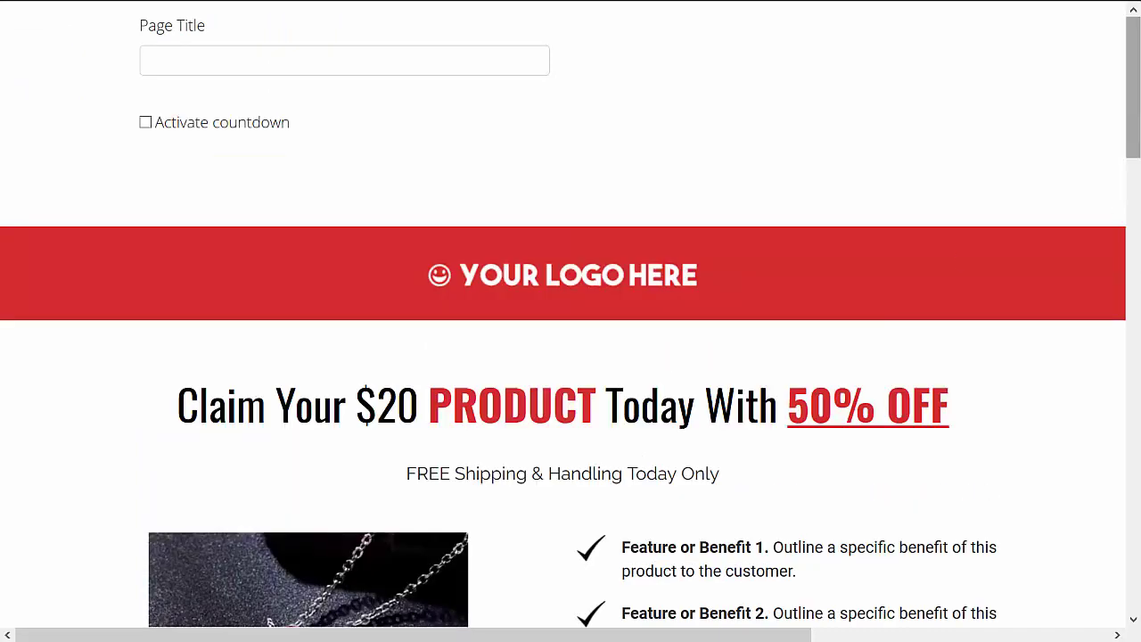
scroll(1133, 151, down, 1)
scroll(1132, 151, down, 4)
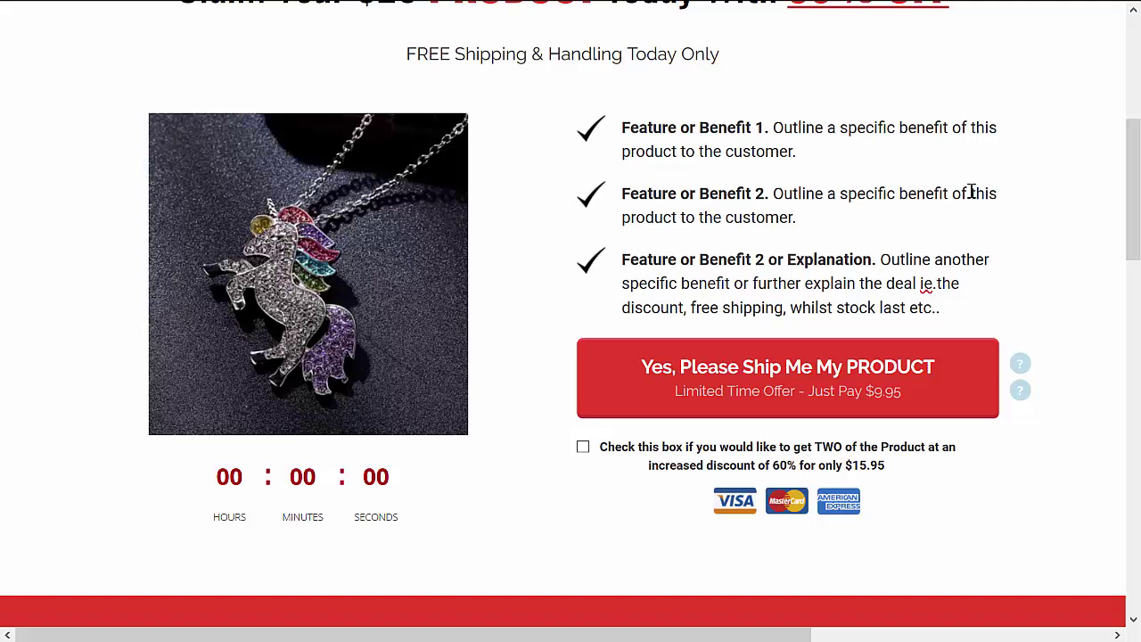
click(777, 283)
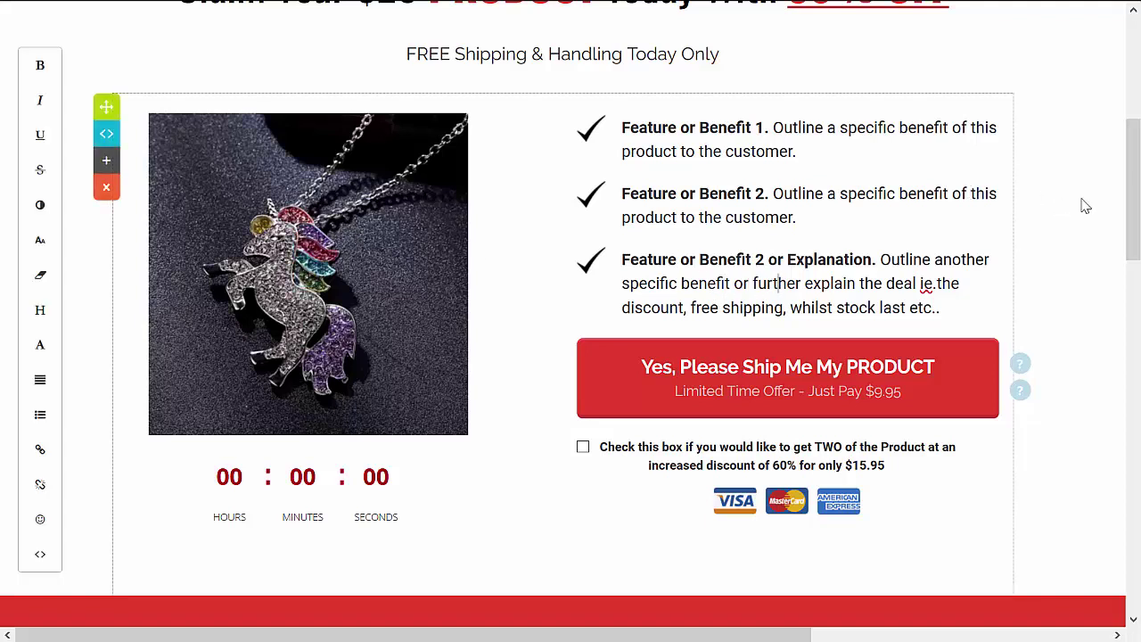
drag(1136, 211, 1134, 107)
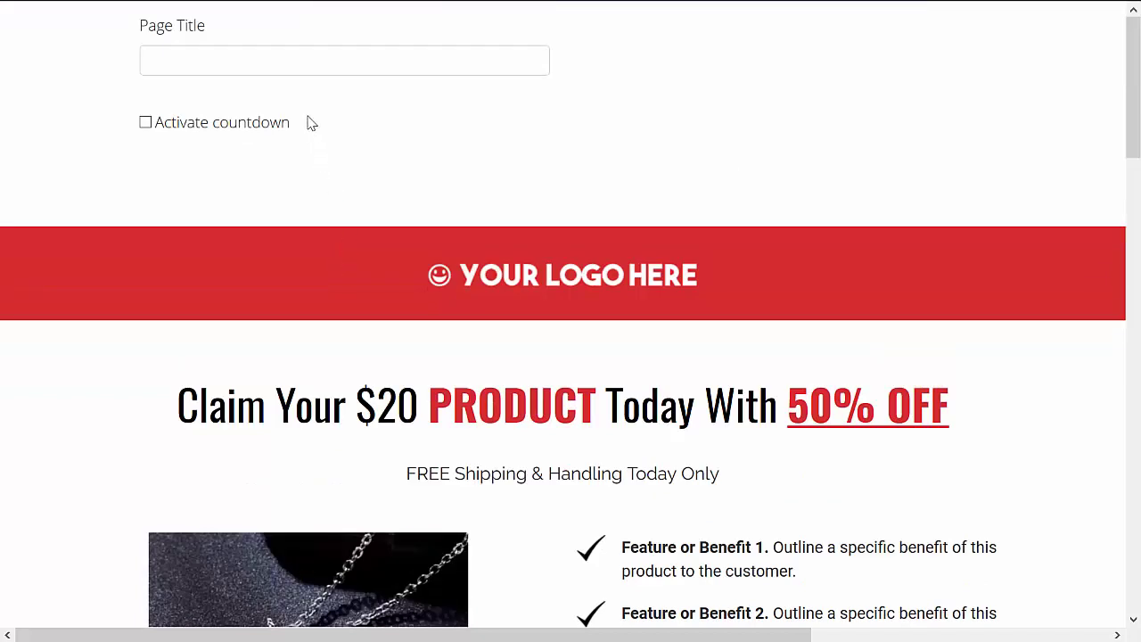
Title the page 'Main Offer' and activate a countdown ending in March 2019.
text(Main Offer)
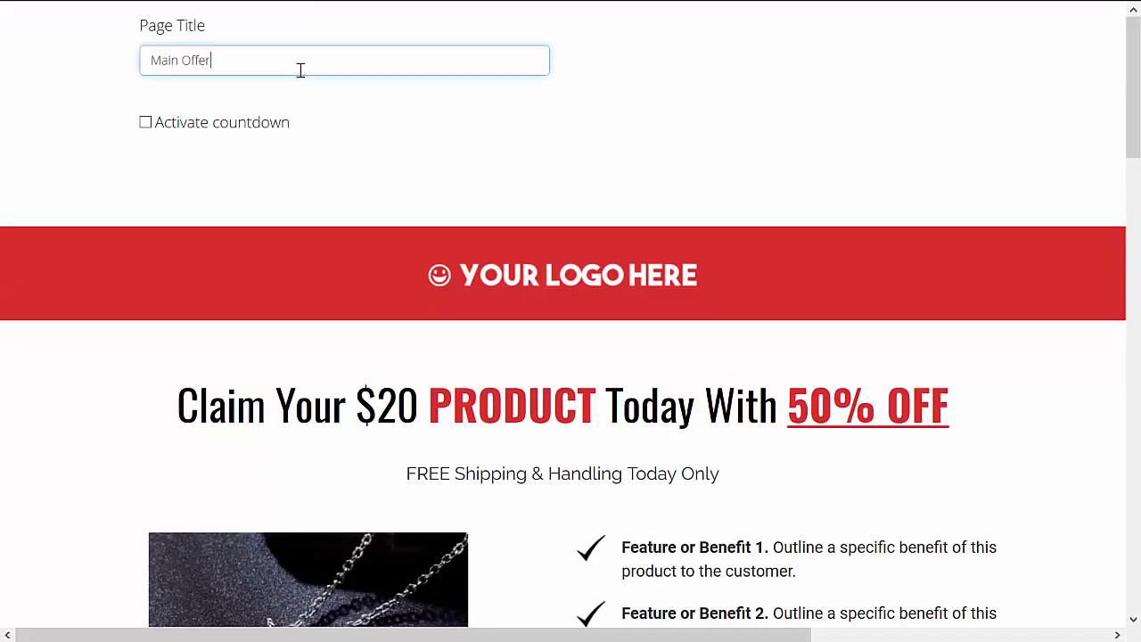
click(146, 122)
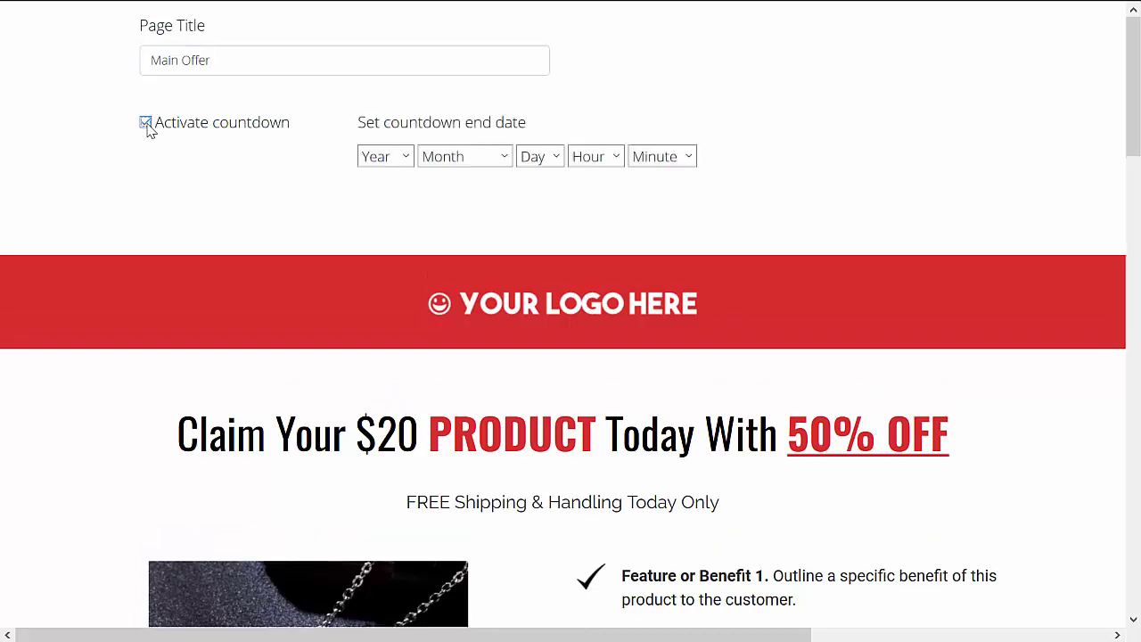
click(404, 158)
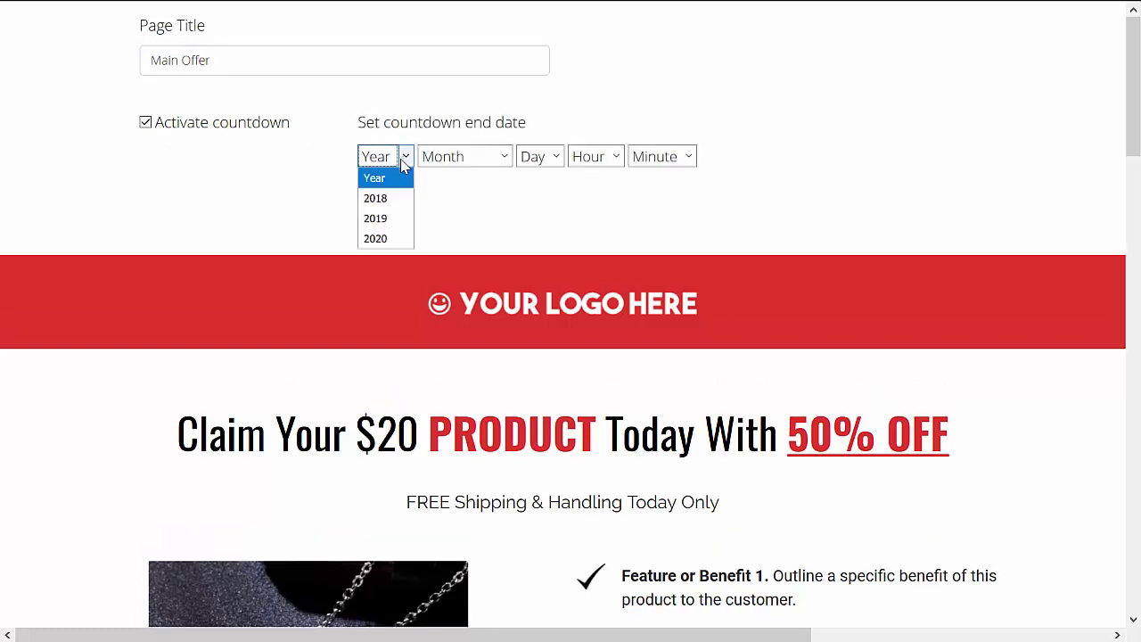
click(398, 220)
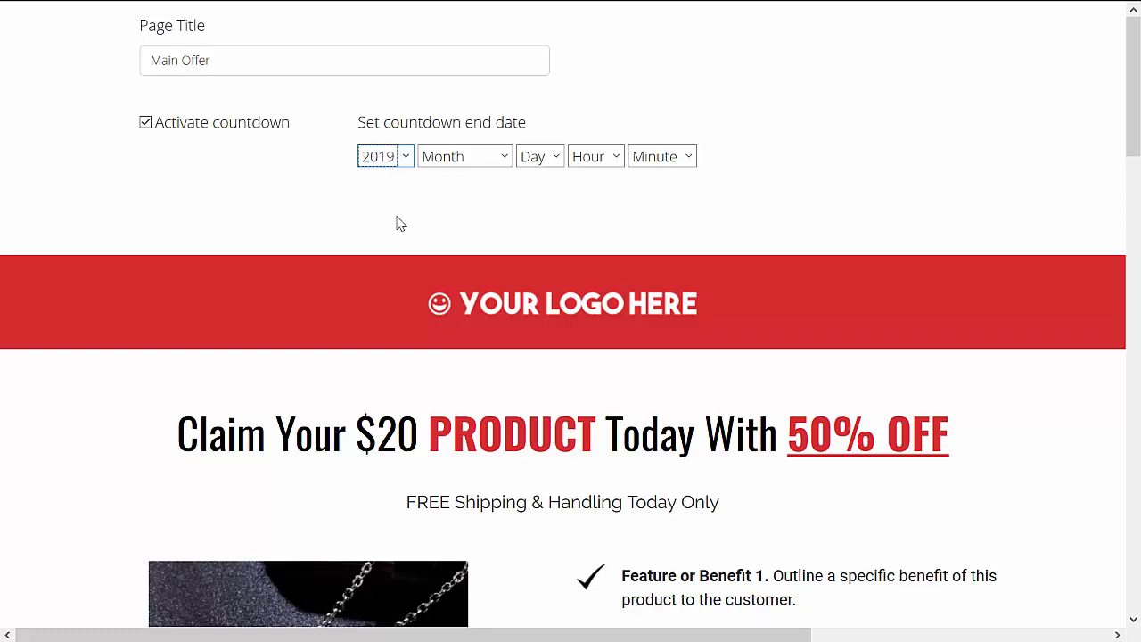
click(505, 157)
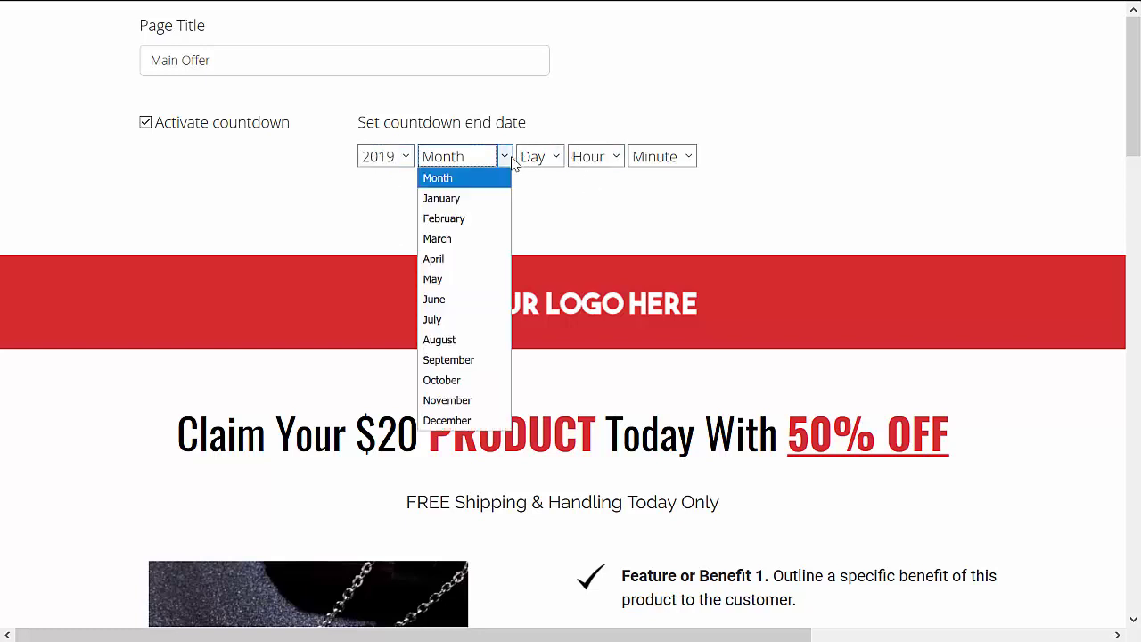
click(463, 240)
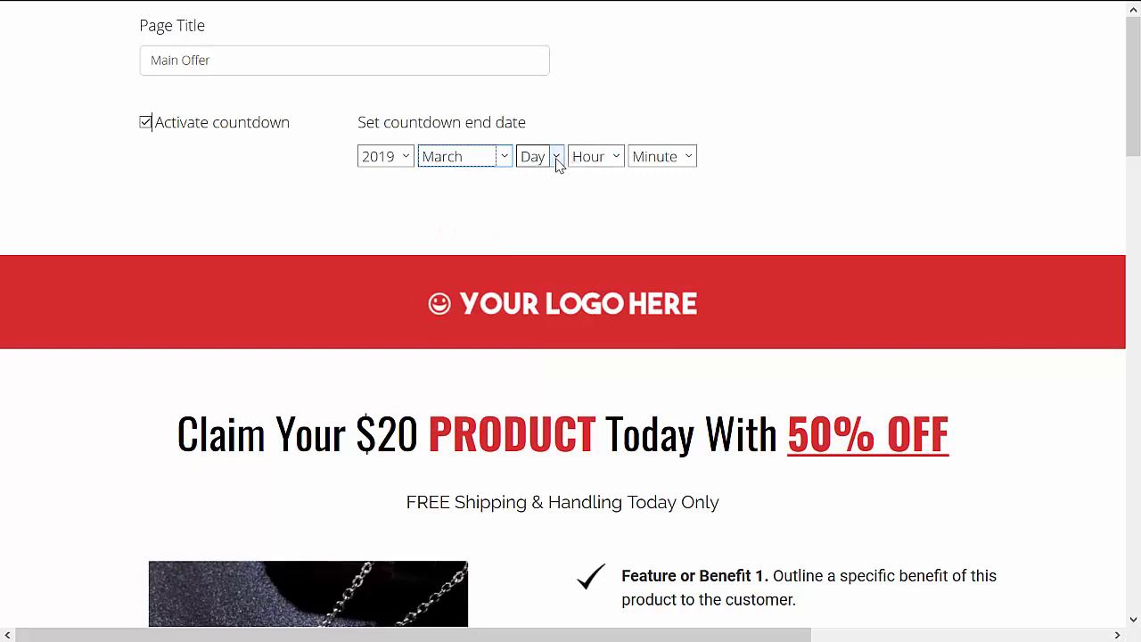
Set the countdown end to day 15 at 11:00.
click(555, 159)
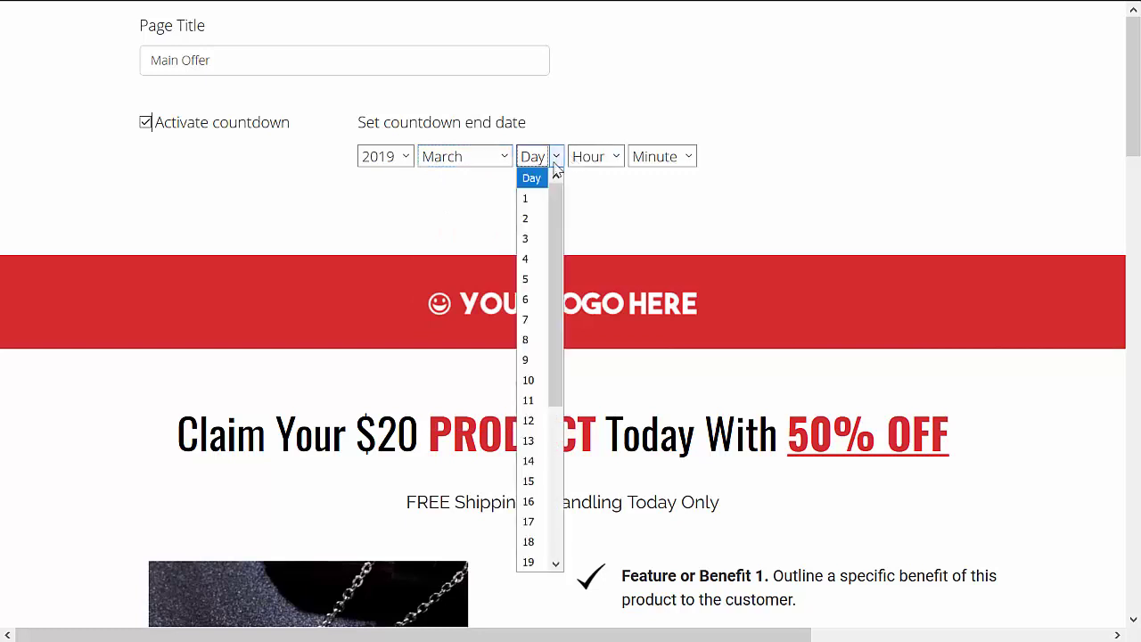
click(535, 482)
click(603, 156)
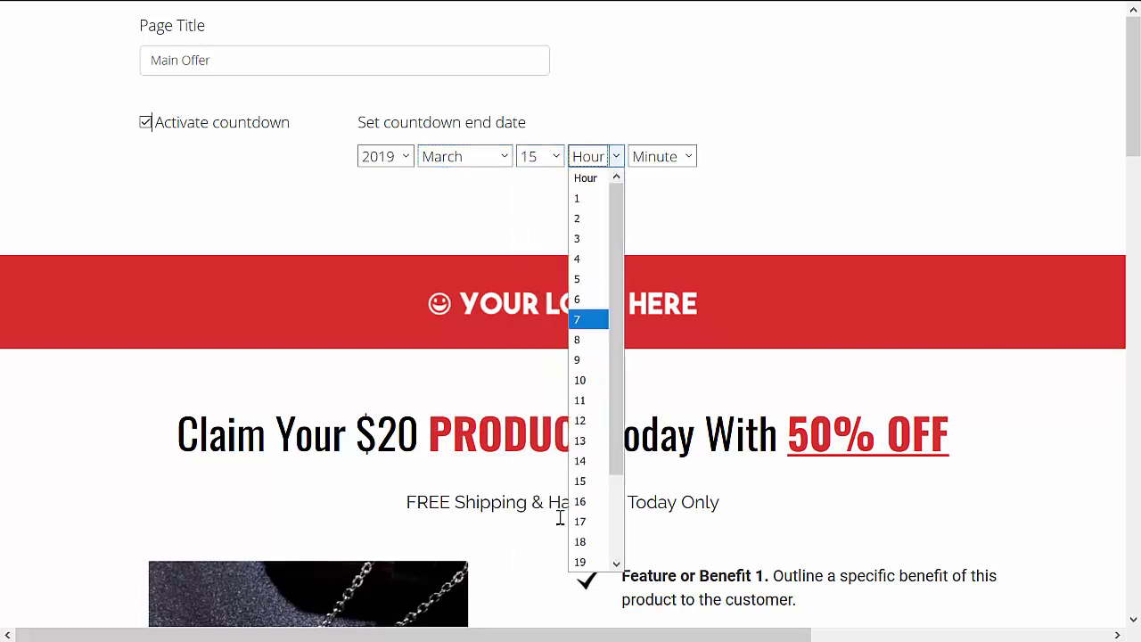
key(Escape)
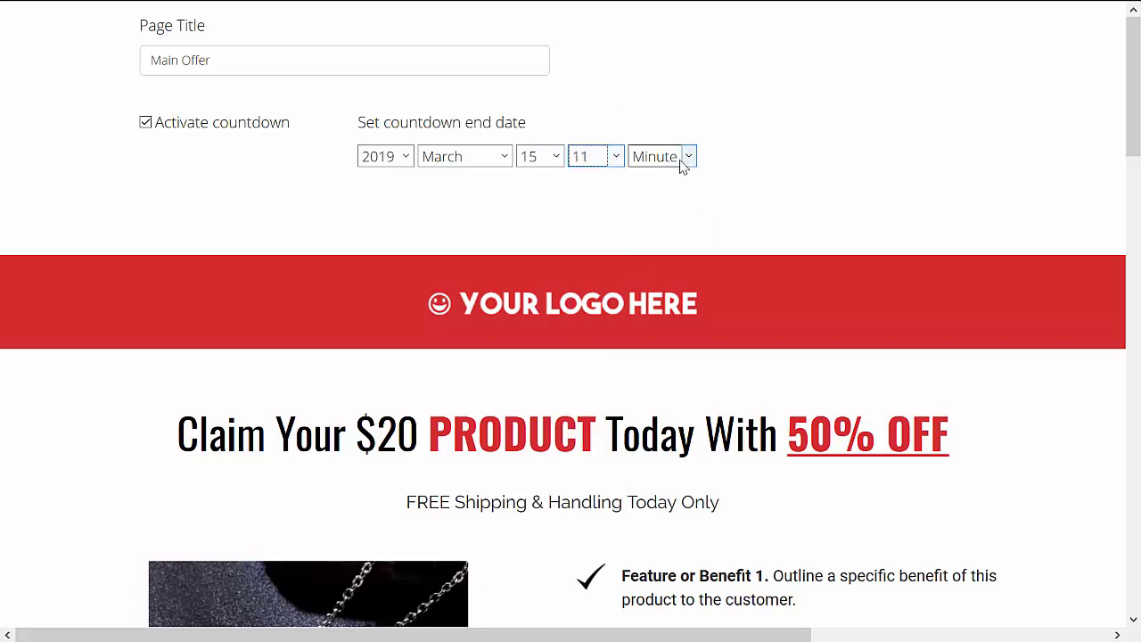
click(681, 162)
click(653, 199)
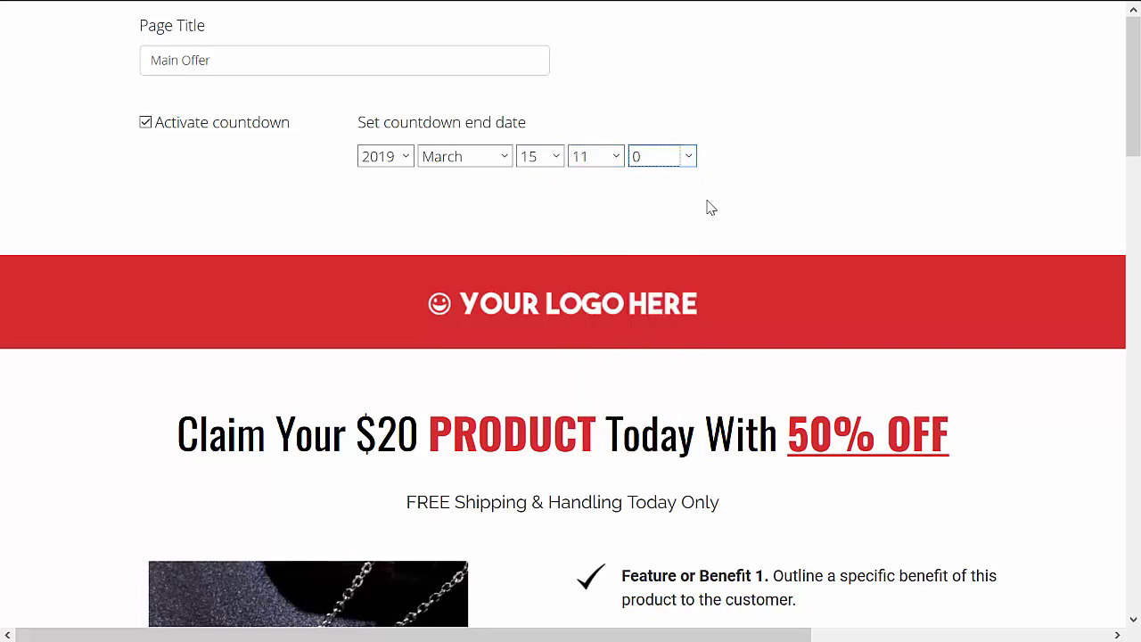
drag(1135, 129, 1138, 175)
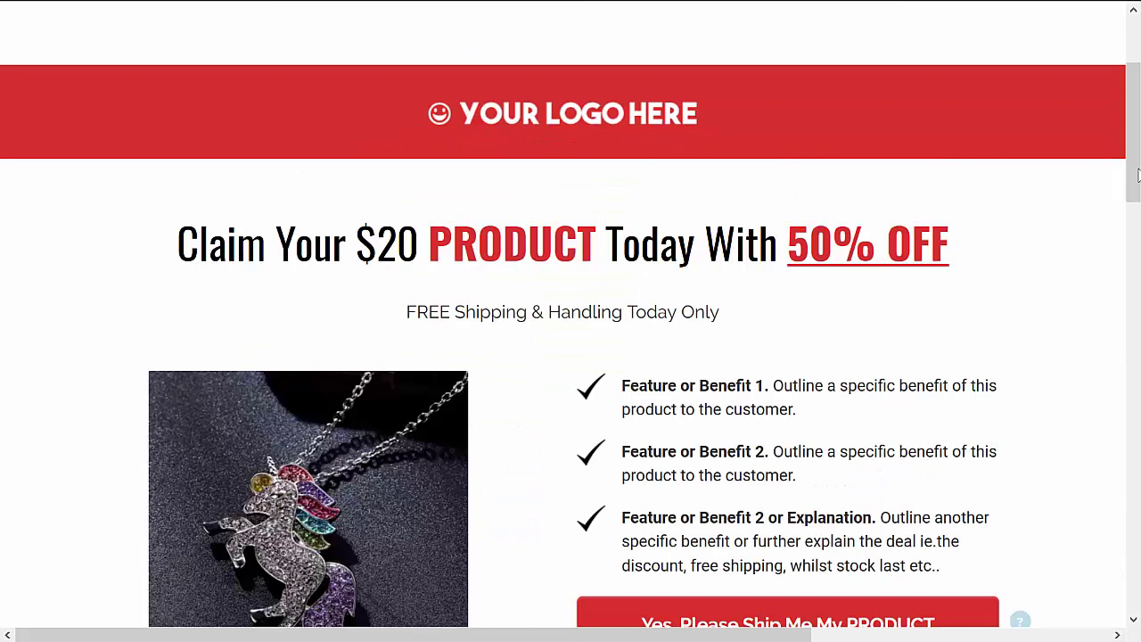
Check the logo and product image source settings, leaving both unchanged.
drag(1138, 175, 1136, 179)
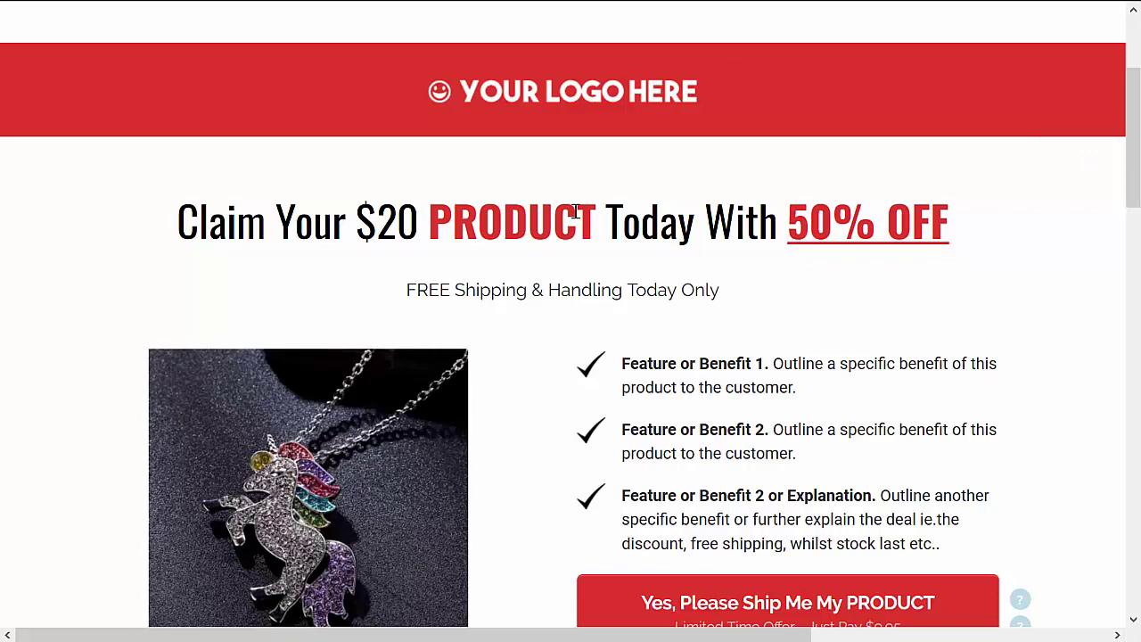
click(563, 93)
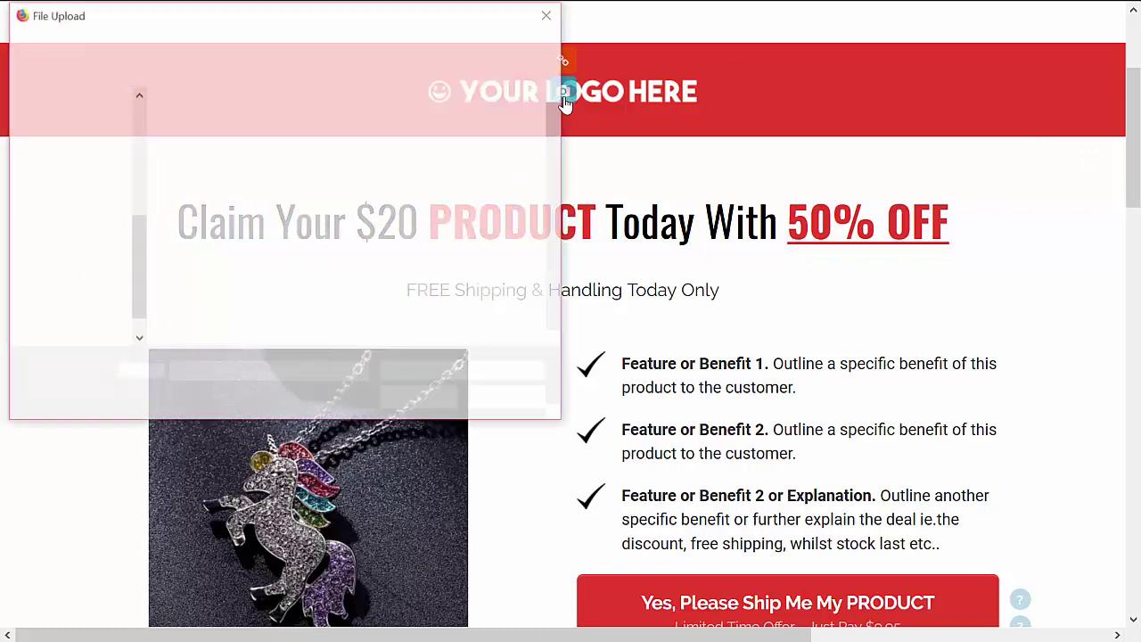
click(509, 399)
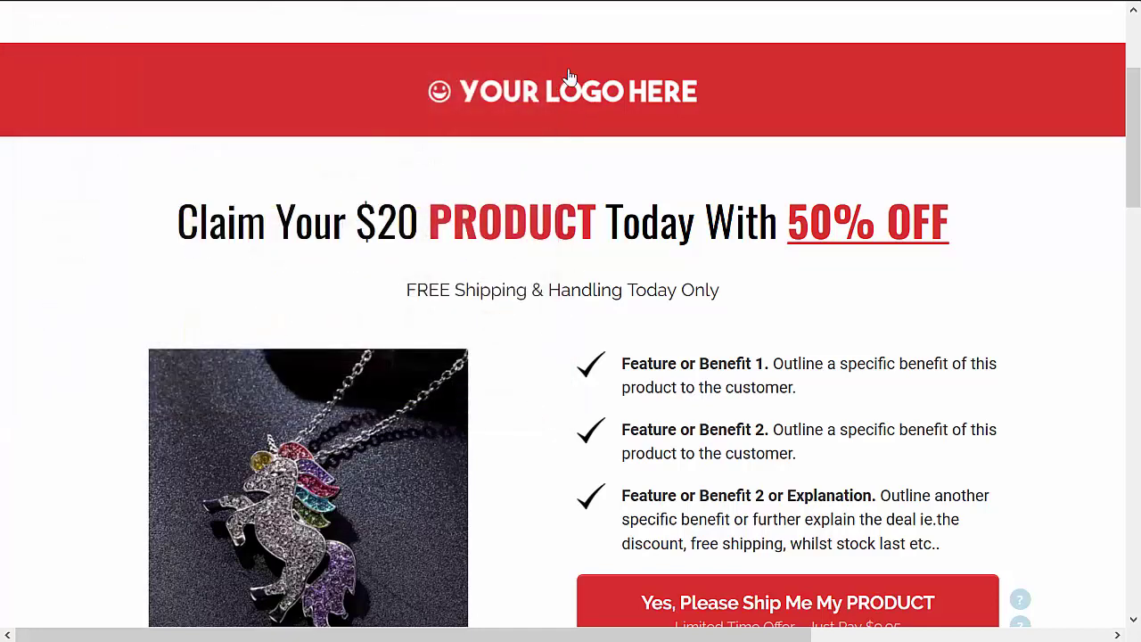
click(565, 67)
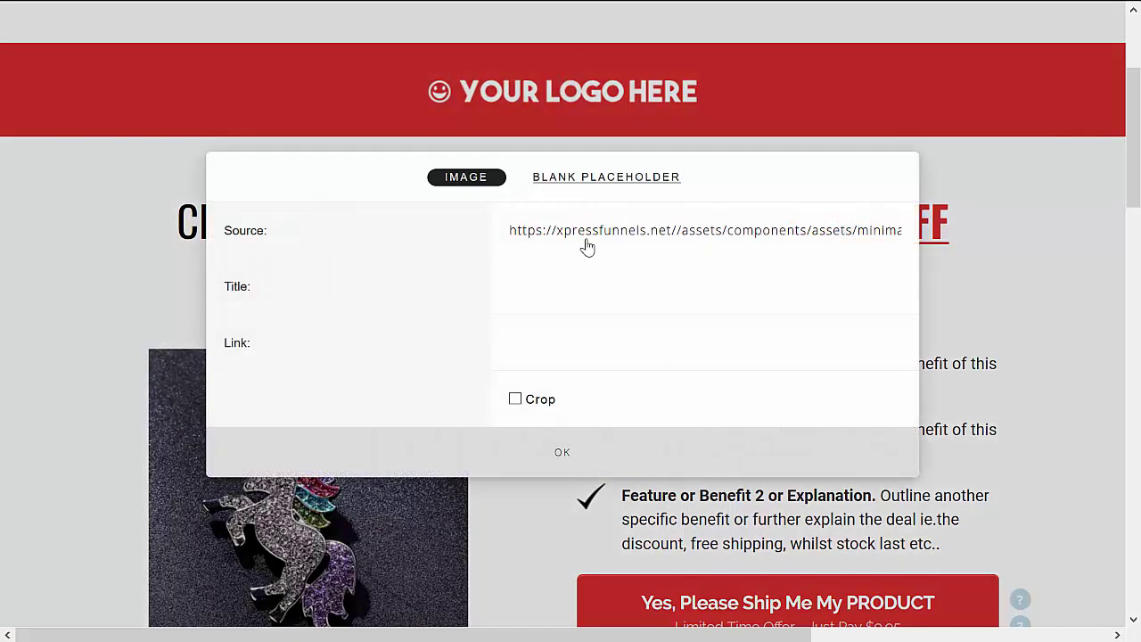
click(564, 453)
click(316, 479)
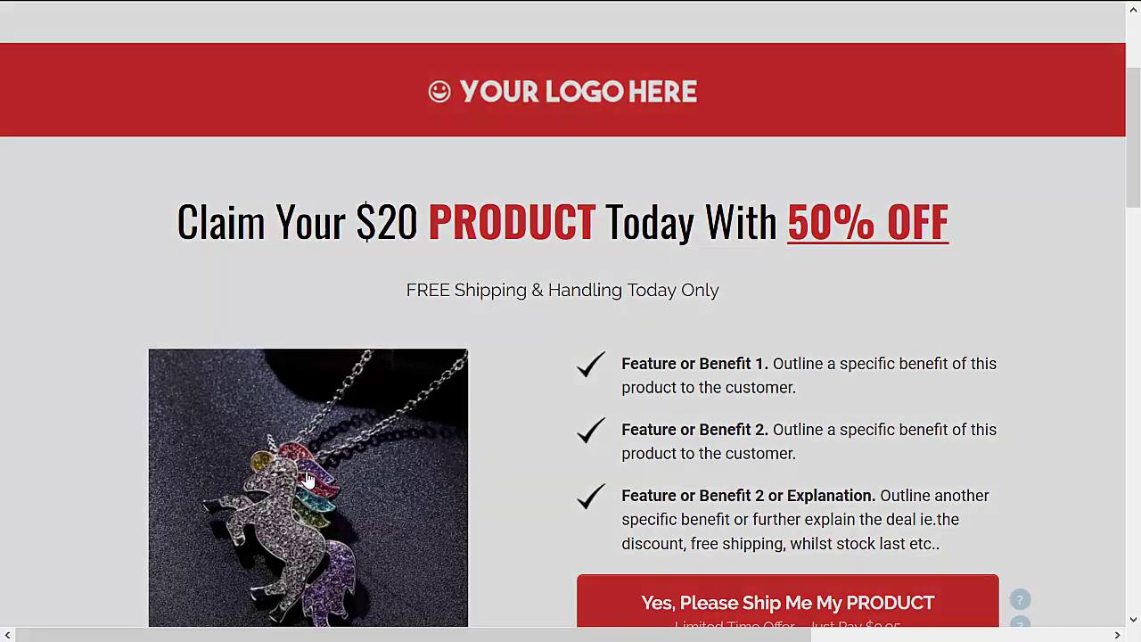
click(563, 454)
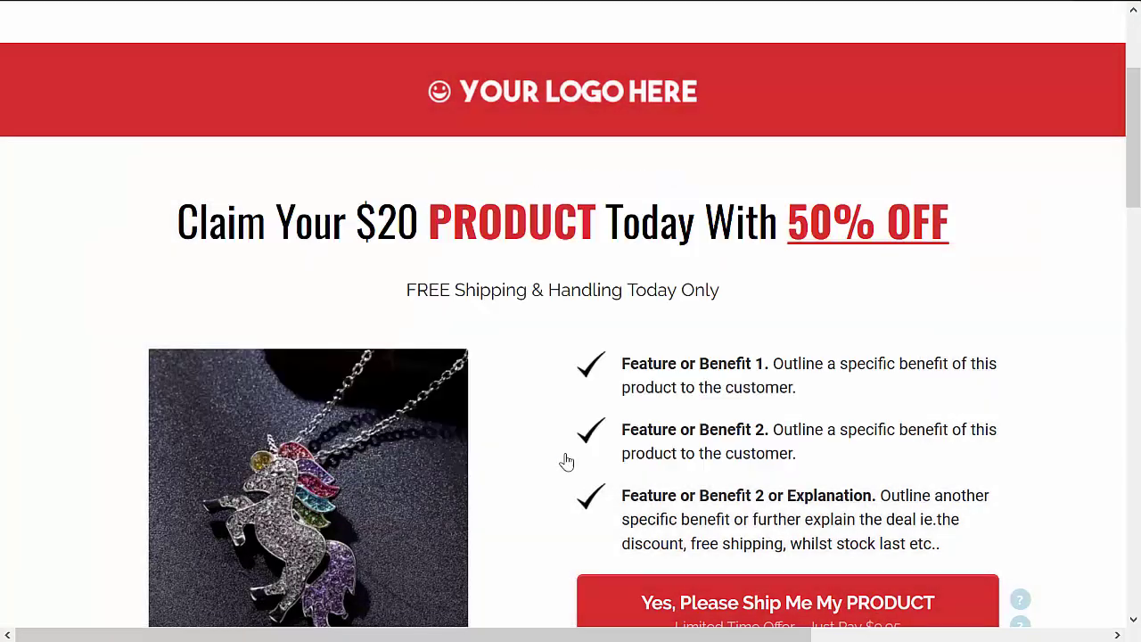
Upload travel tags picture 3a as the product image, cropped to the orange TAN tag.
click(308, 515)
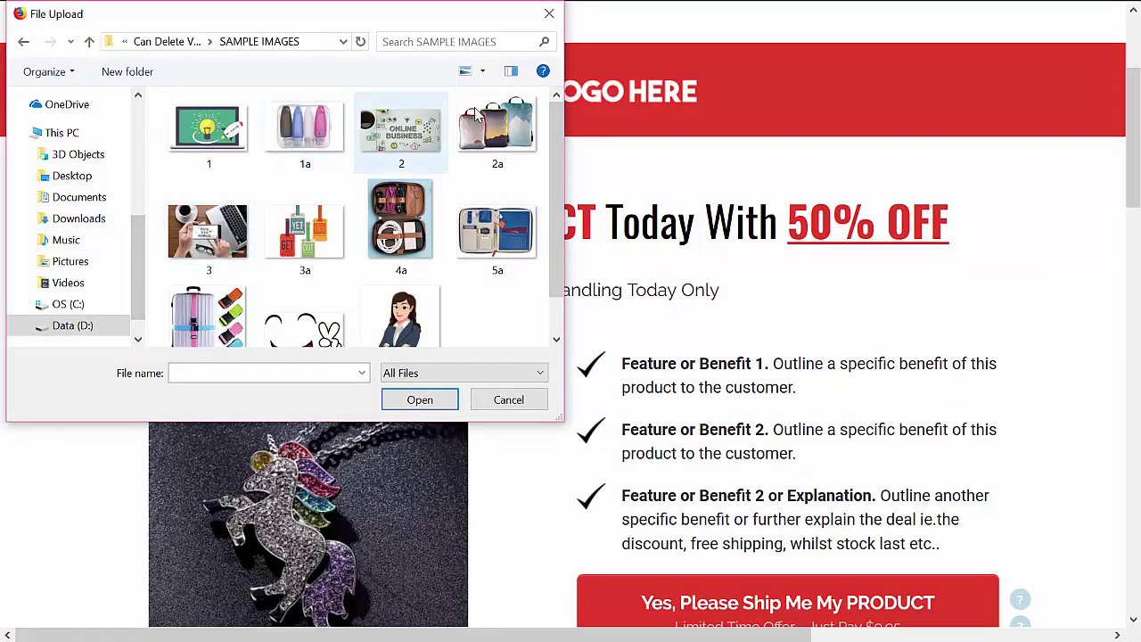
click(295, 238)
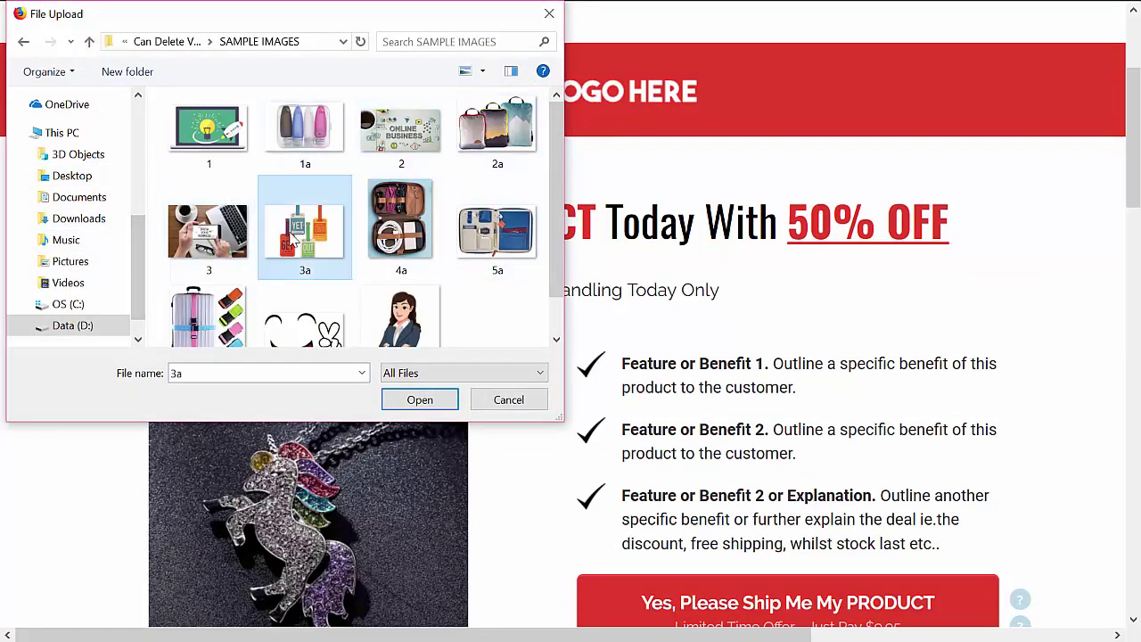
click(416, 408)
drag(382, 454, 293, 453)
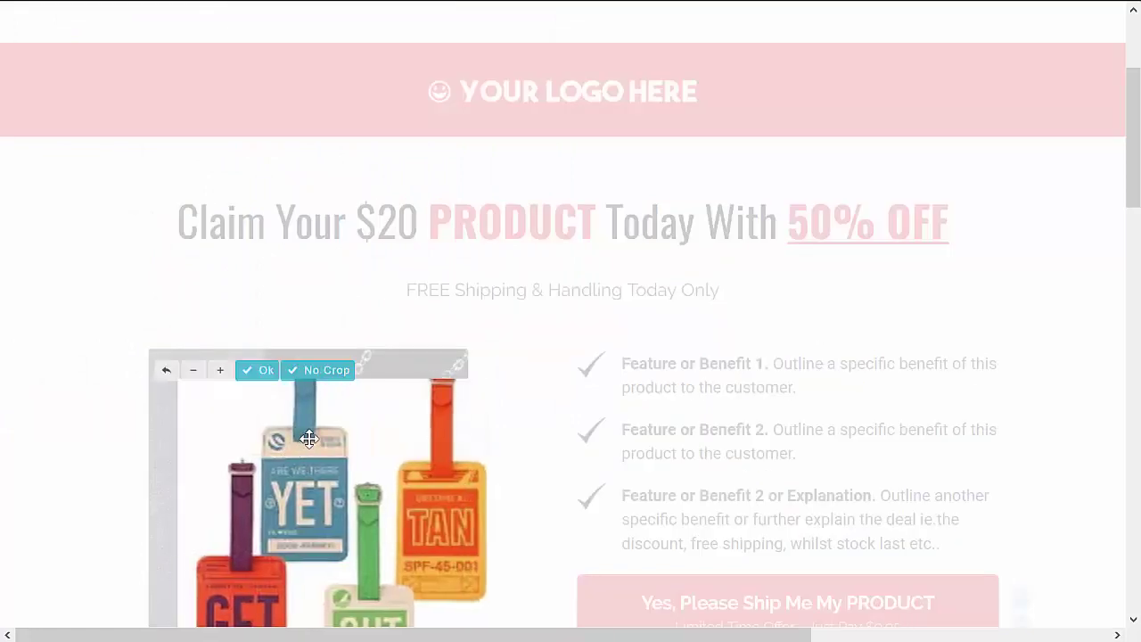
click(260, 372)
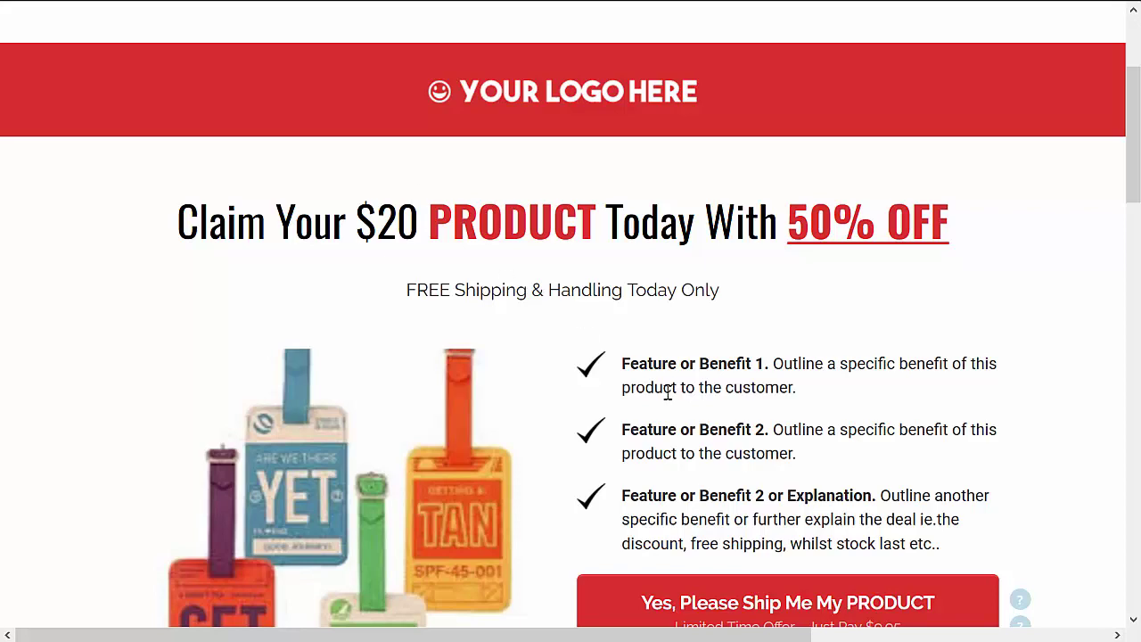
mouse_move(1138, 167)
mouse_down()
mouse_move(1139, 198)
mouse_move(1138, 175)
mouse_up()
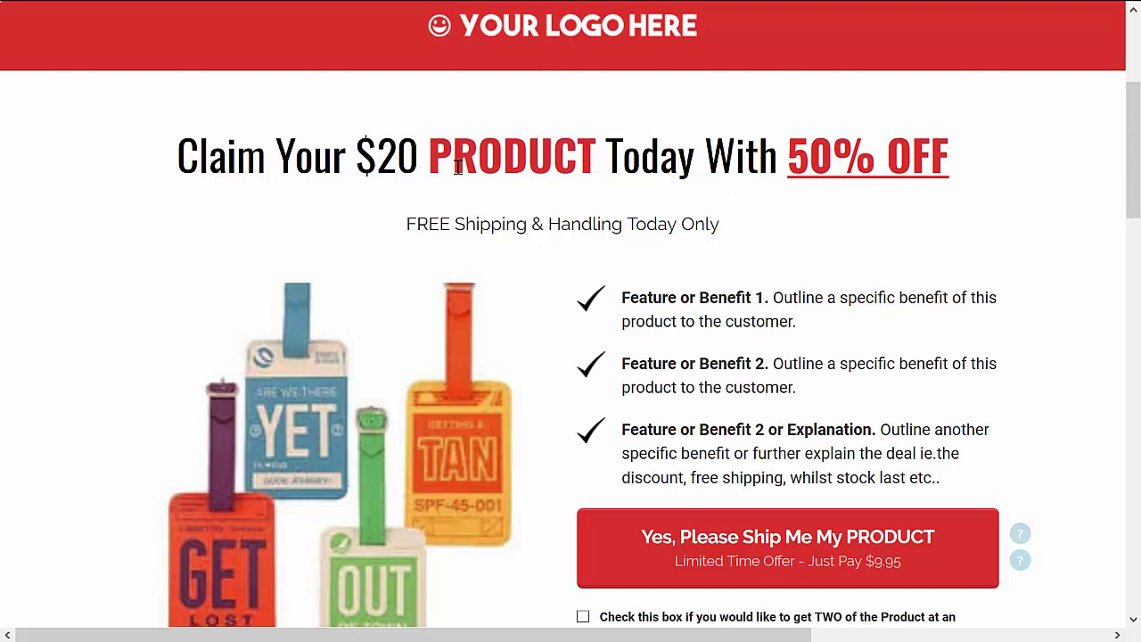
Change the headline price from $20 to $10 and replace PRODUCT with 'Travel Tag'.
click(378, 159)
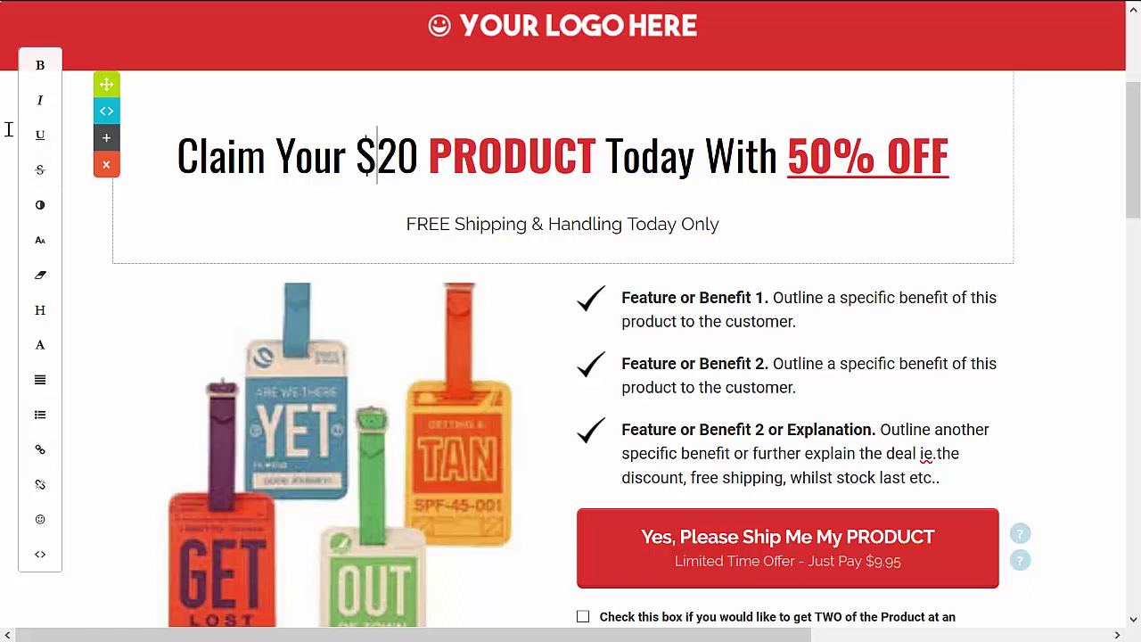
click(758, 365)
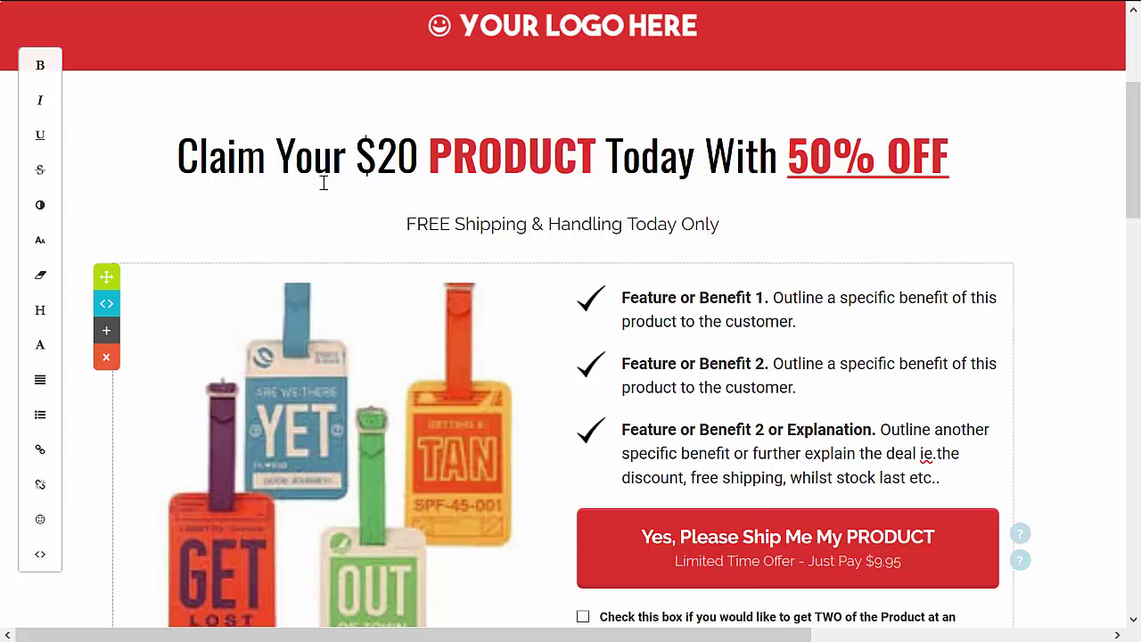
click(394, 157)
key(BackSpace)
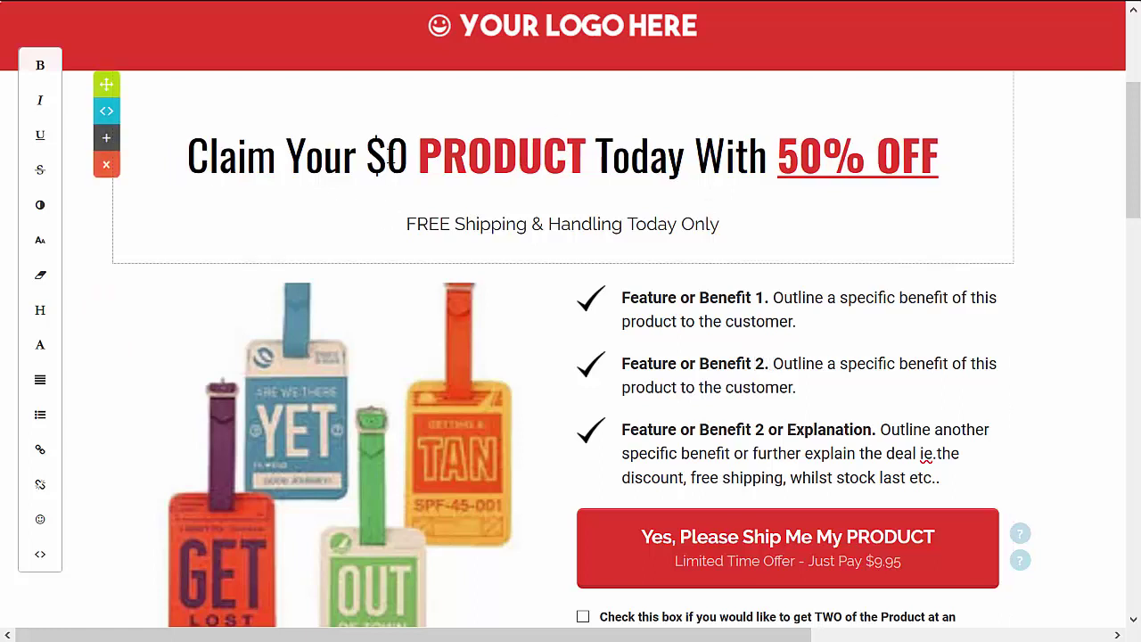
text(1)
drag(430, 159, 592, 169)
text(Travel)
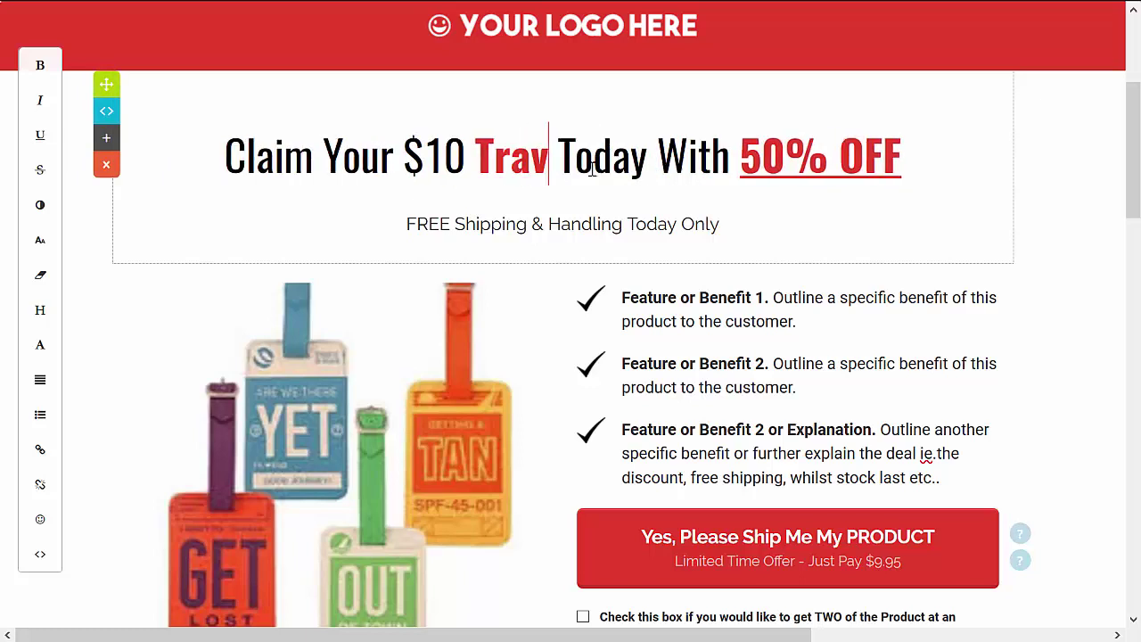
text(g)
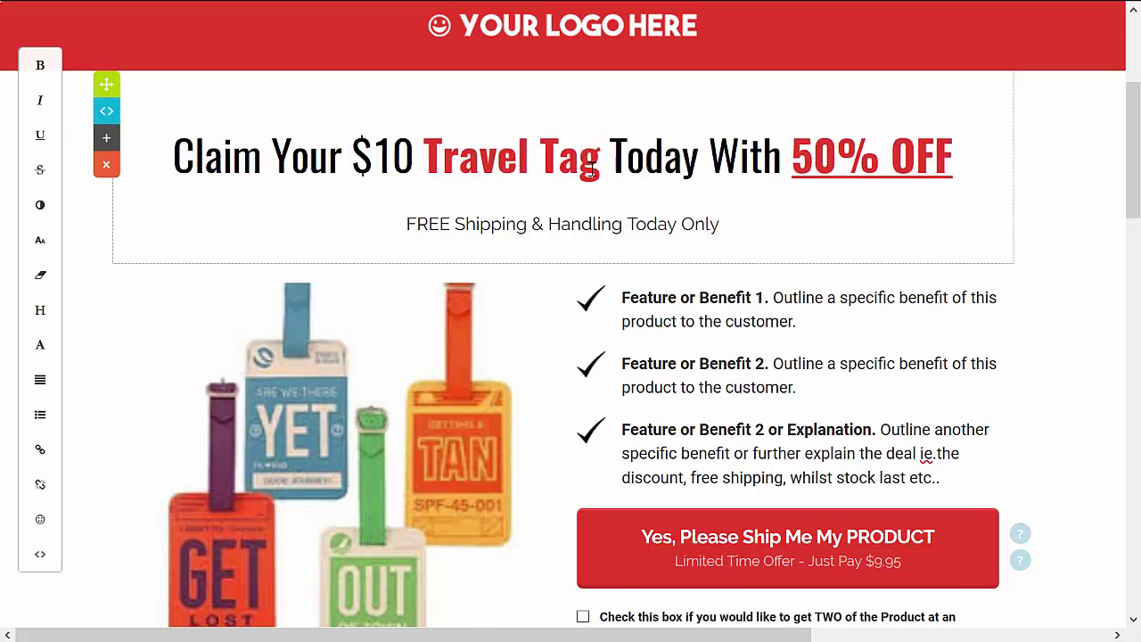
Underline 'Travel Tag' and change the discount from 50% to 10%.
drag(602, 159, 432, 161)
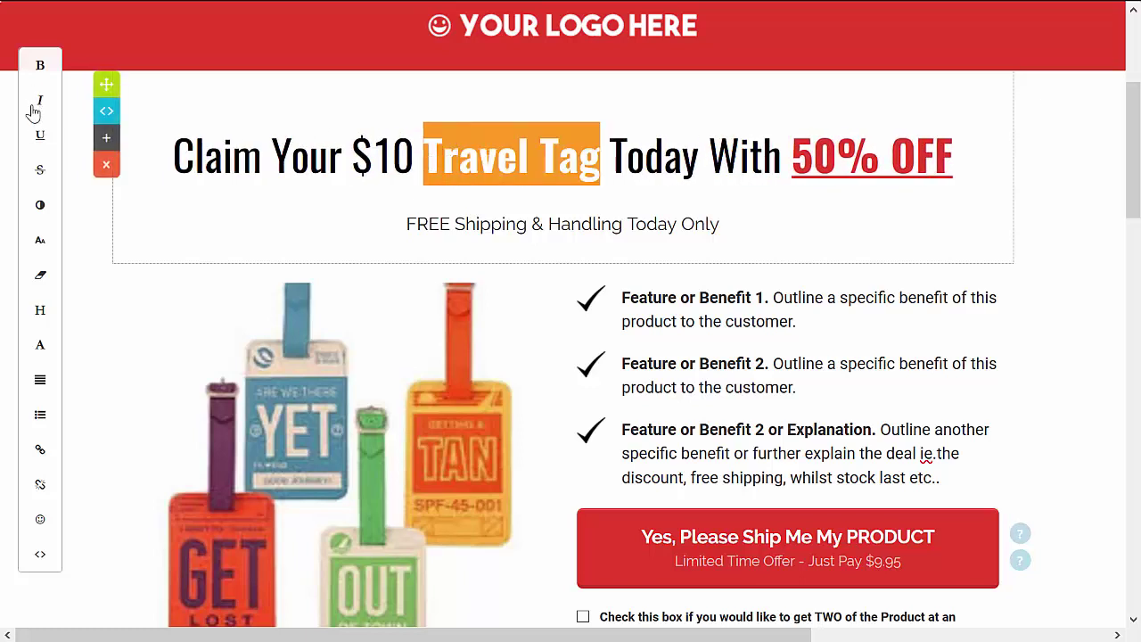
click(39, 137)
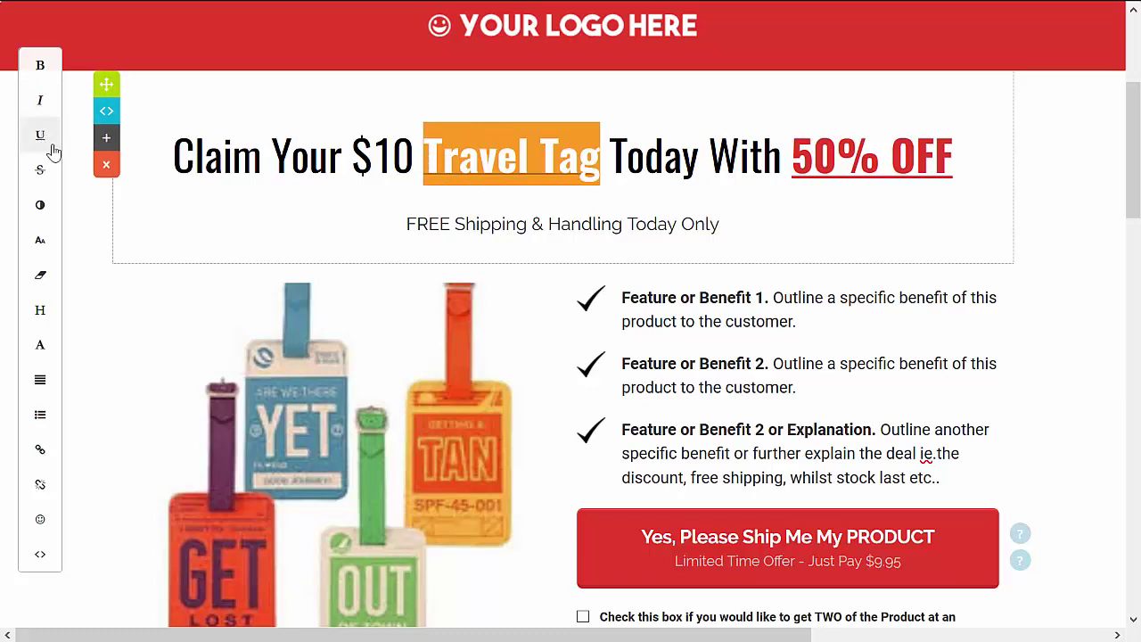
click(762, 156)
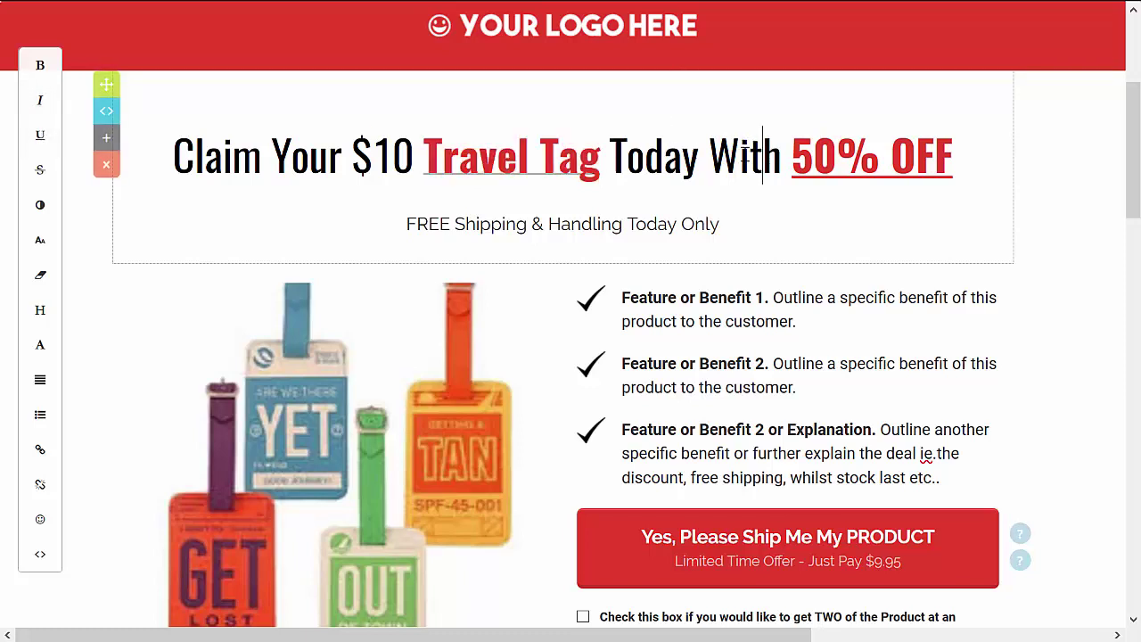
click(814, 156)
key(BackSpace)
text(1)
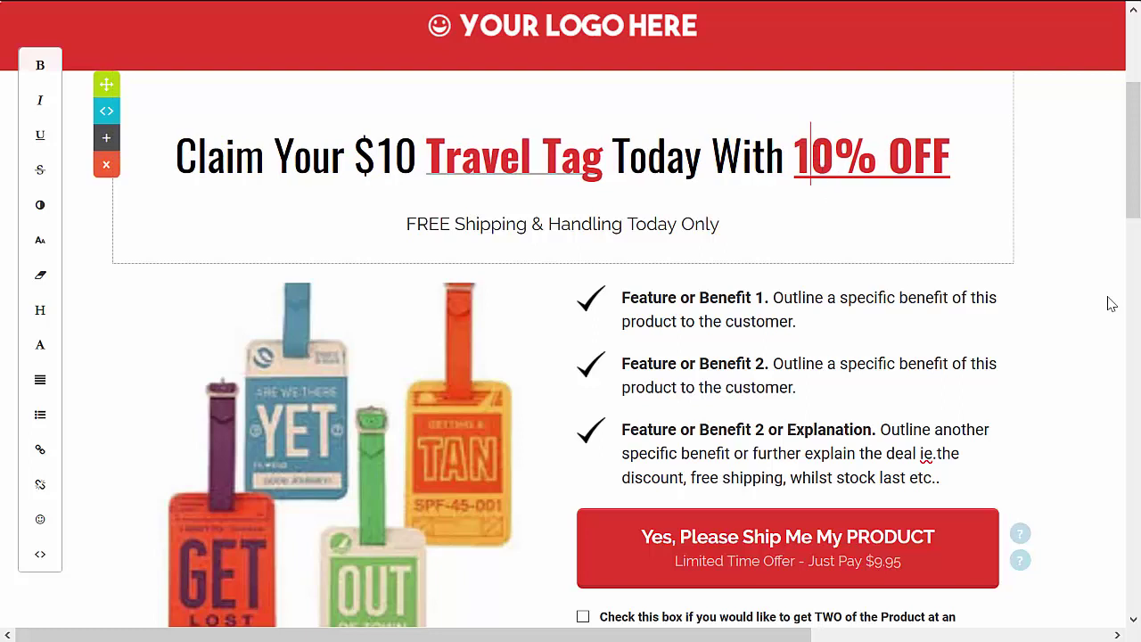
scroll(969, 236, down, 1)
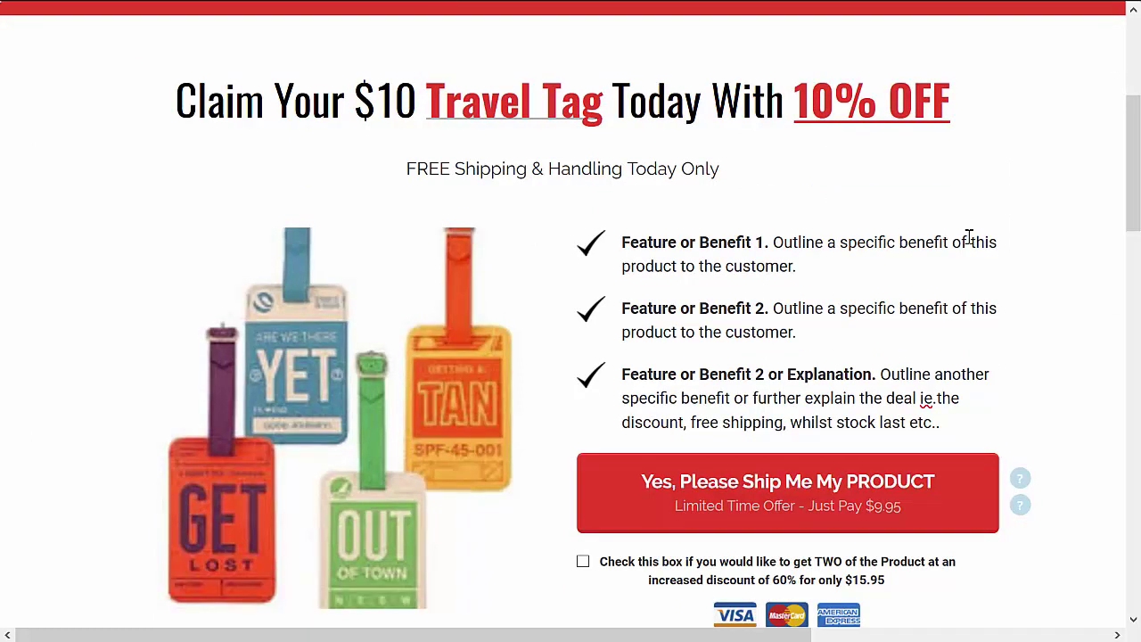
Set the 'Yes, Please Ship Me My PRODUCT' button link target to New Window.
click(717, 401)
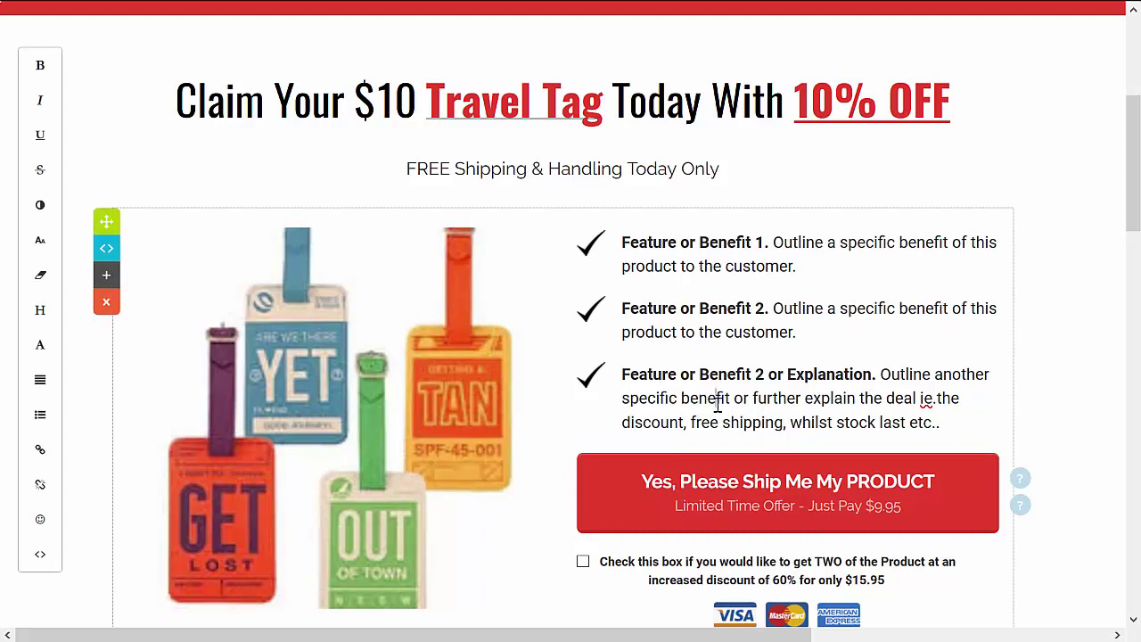
click(735, 480)
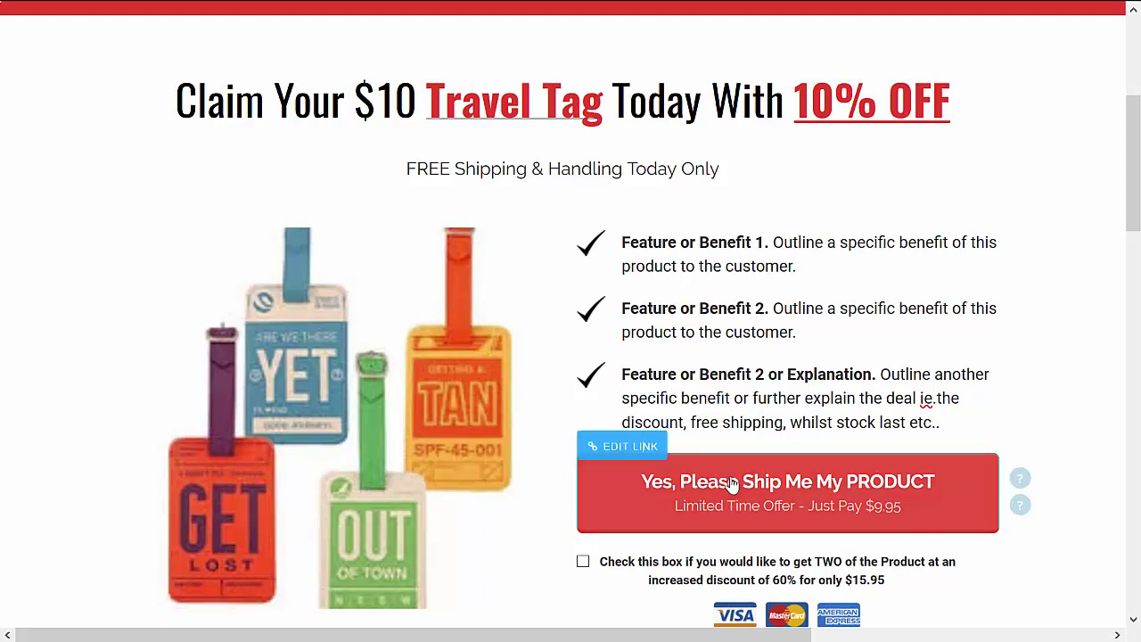
click(655, 448)
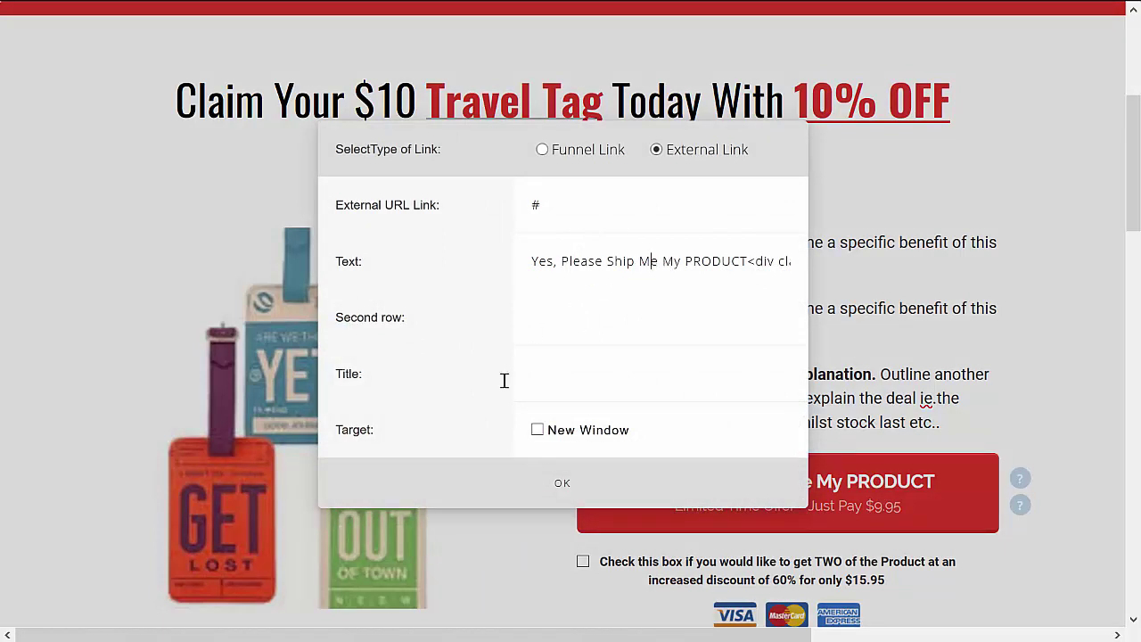
click(538, 431)
click(559, 486)
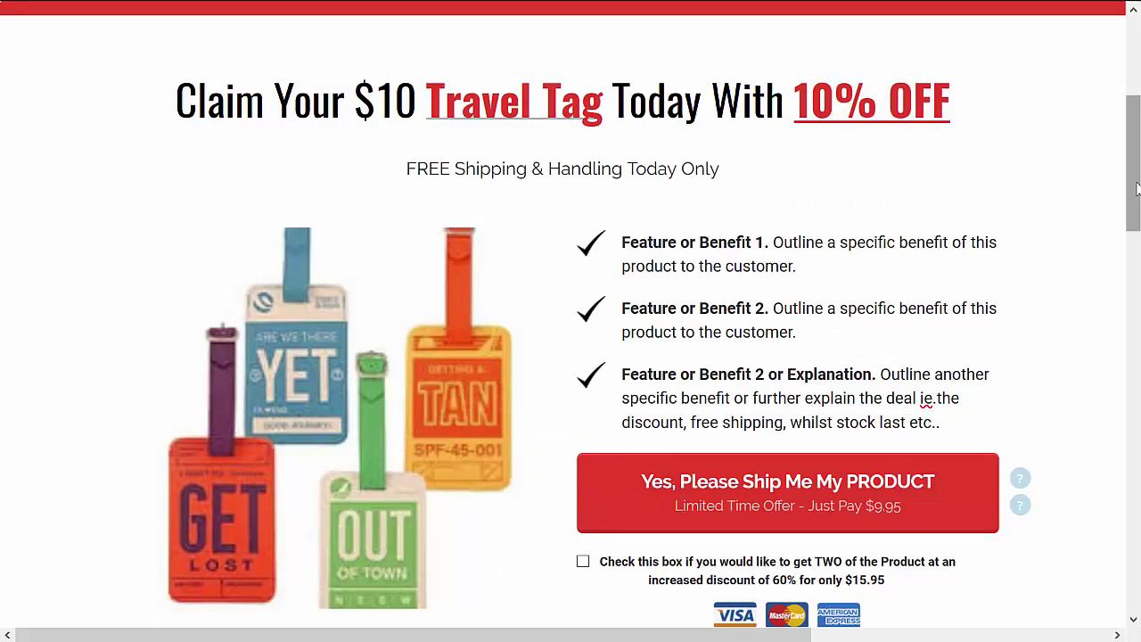
scroll(1136, 187, up, 1)
Scroll to the bottom and save the Main Offer page.
scroll(1137, 187, down, 2)
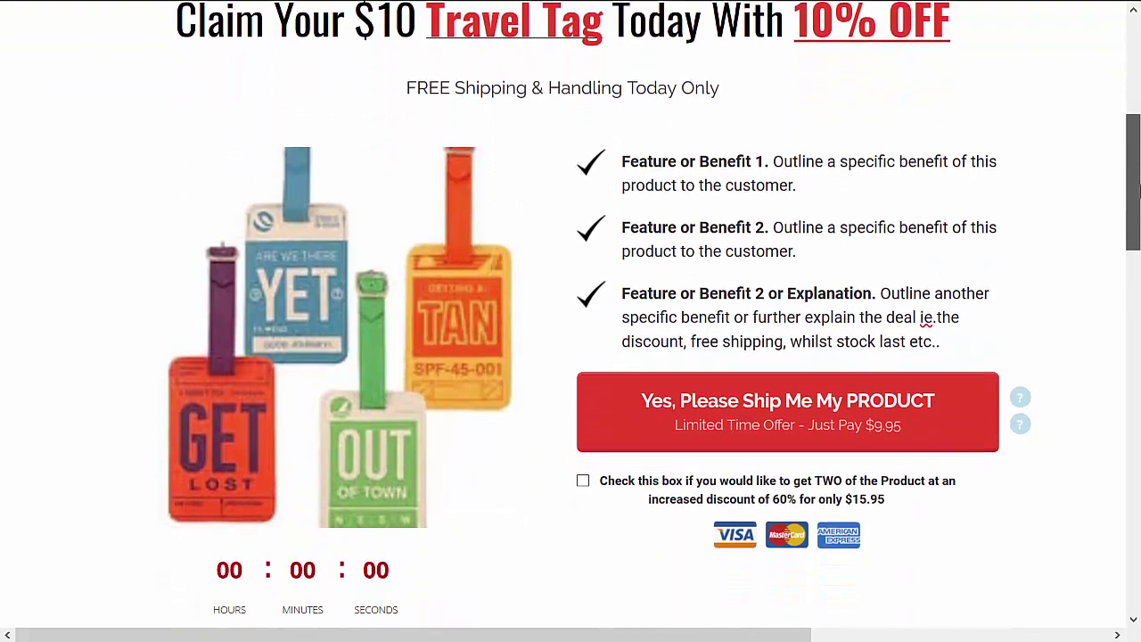
drag(1137, 187, 1139, 501)
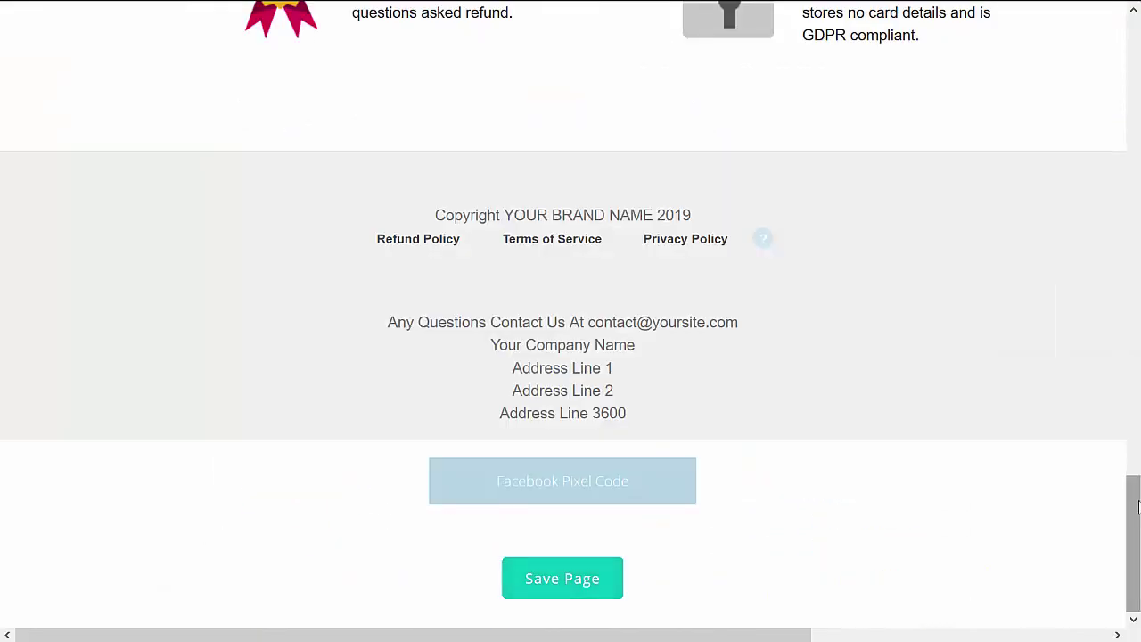
click(564, 597)
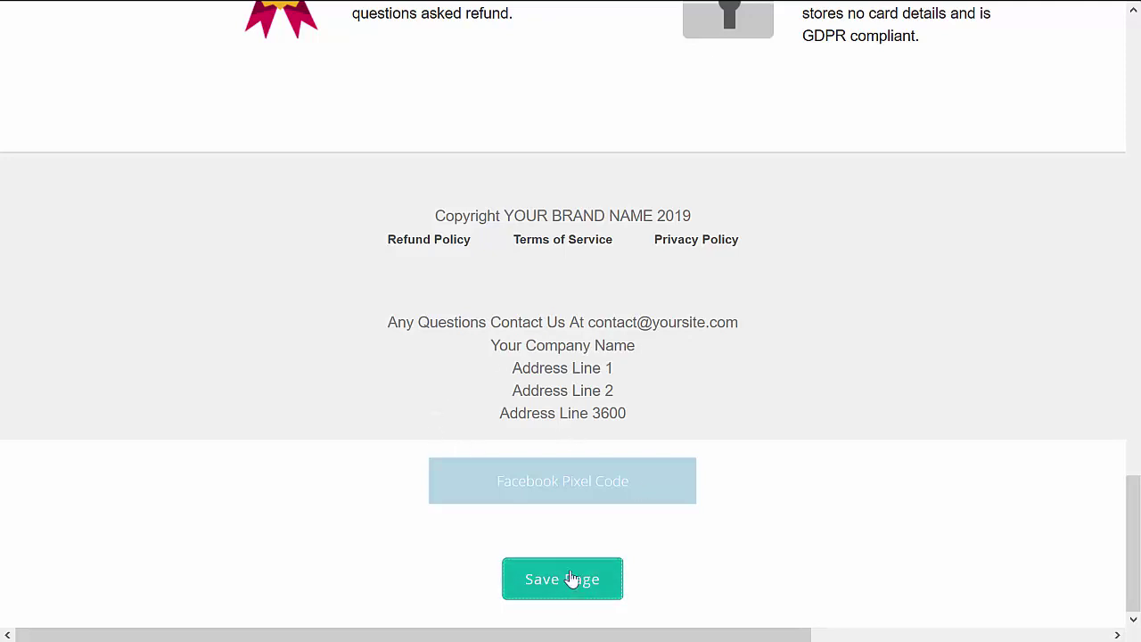
click(588, 581)
mouse_move(661, 239)
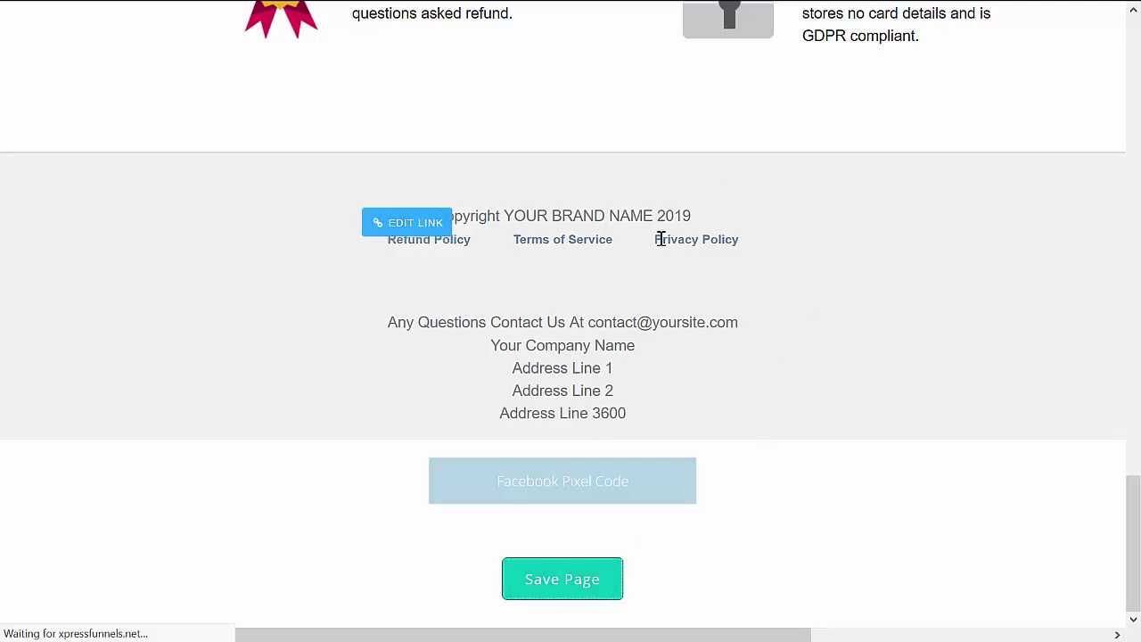